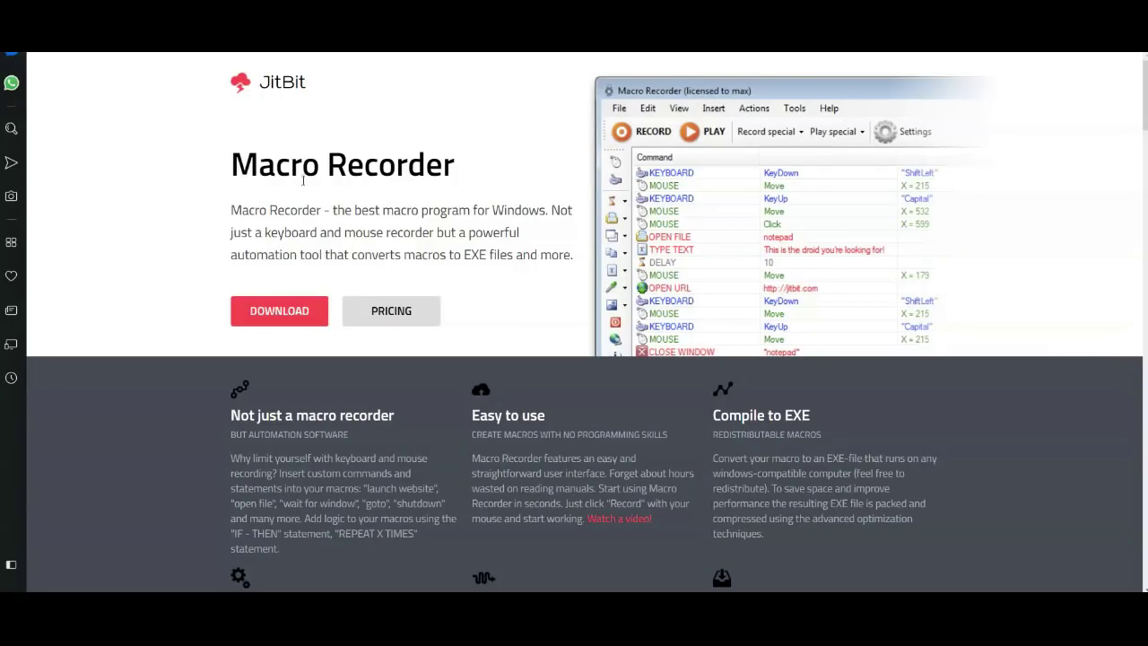
Select and deselect the Macro Recorder heading, then open and dismiss the Austin page's context menu
drag(232, 165, 456, 173)
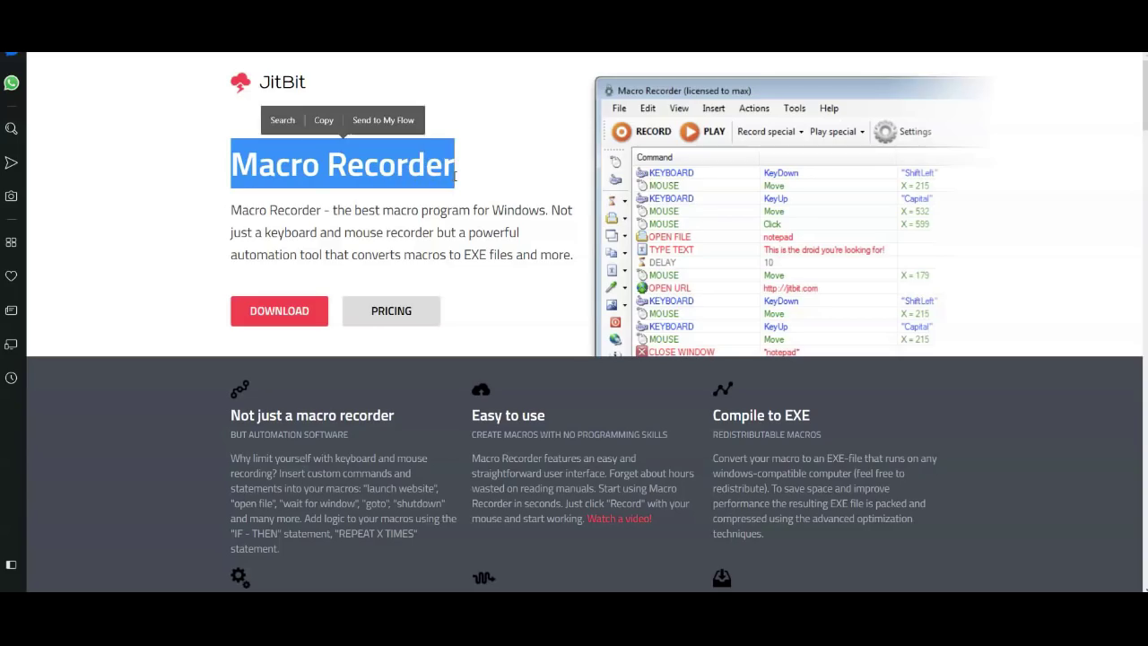
click(455, 176)
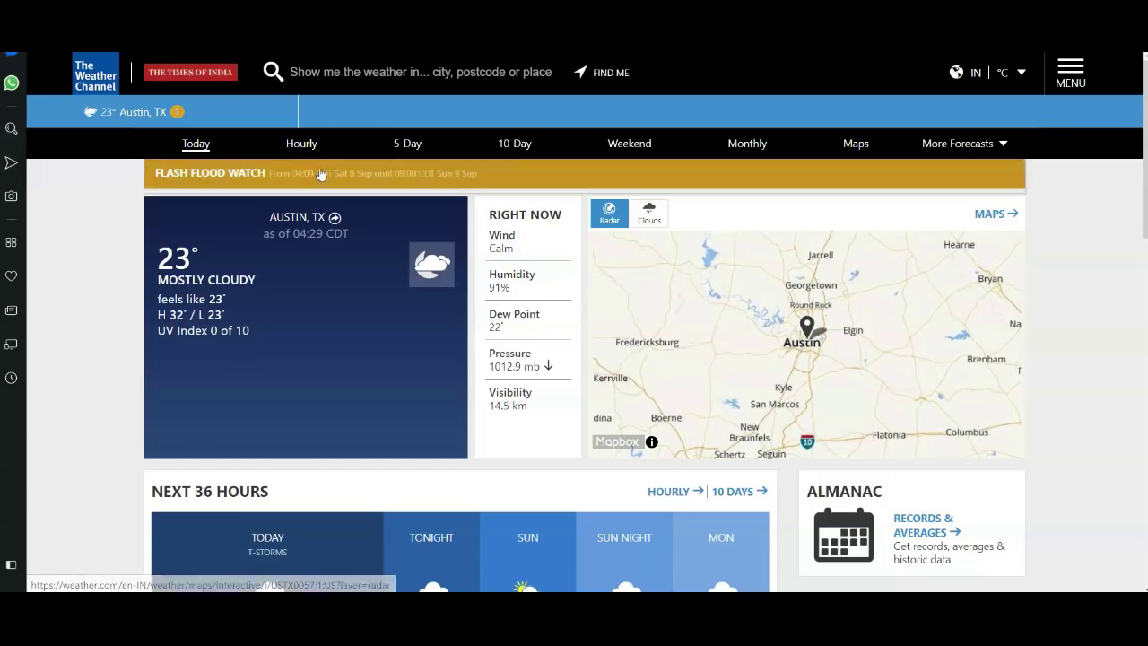
right_click(114, 253)
click(101, 240)
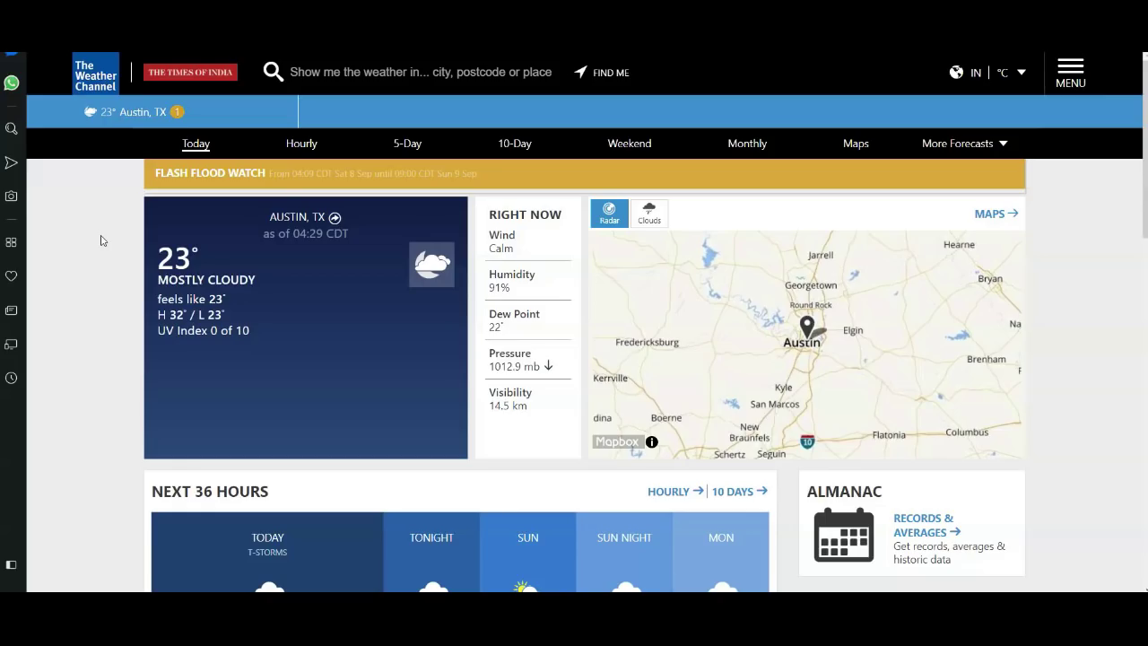
Capture a full-screen snapshot, cancel its Save As dialog, and close the snapshot editor
click(12, 196)
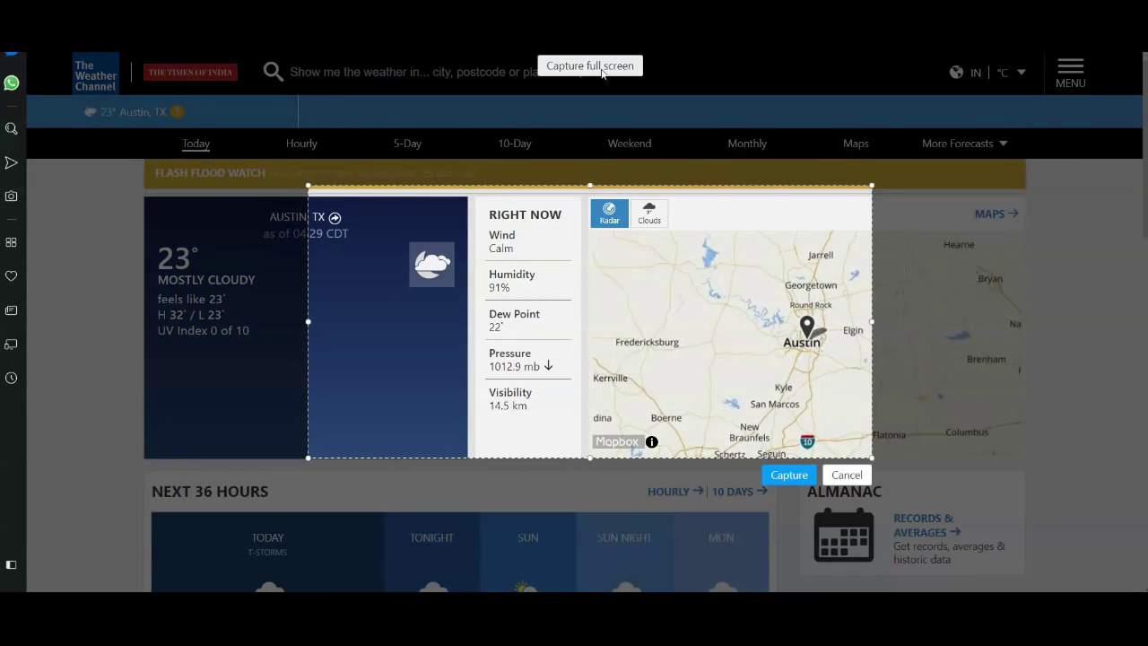
click(602, 70)
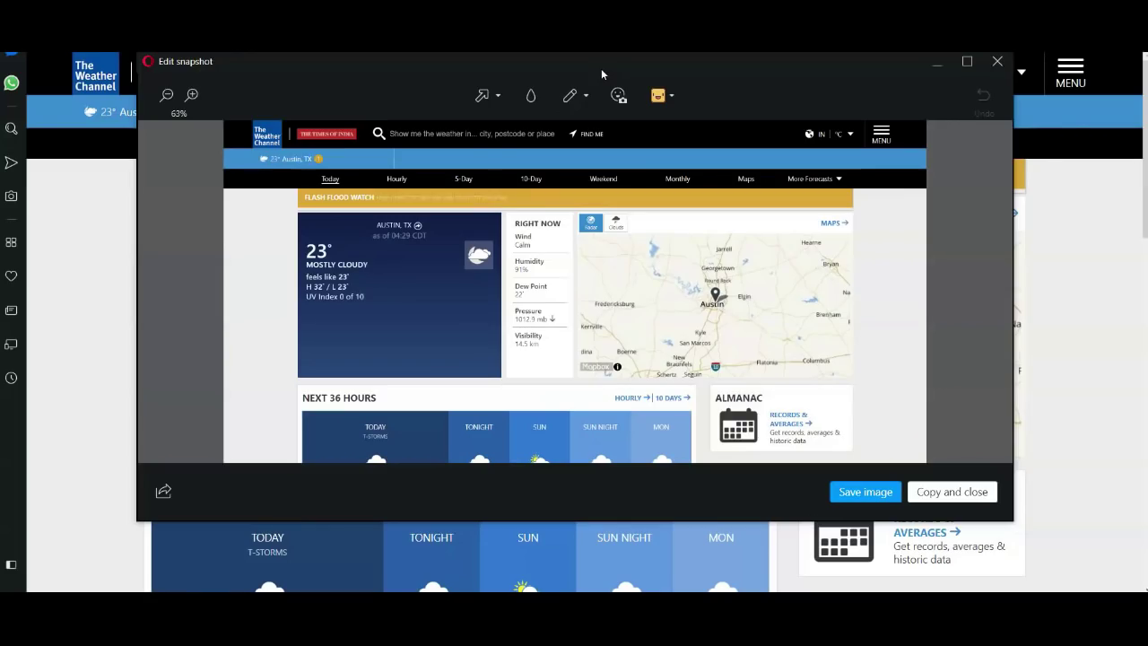
click(865, 492)
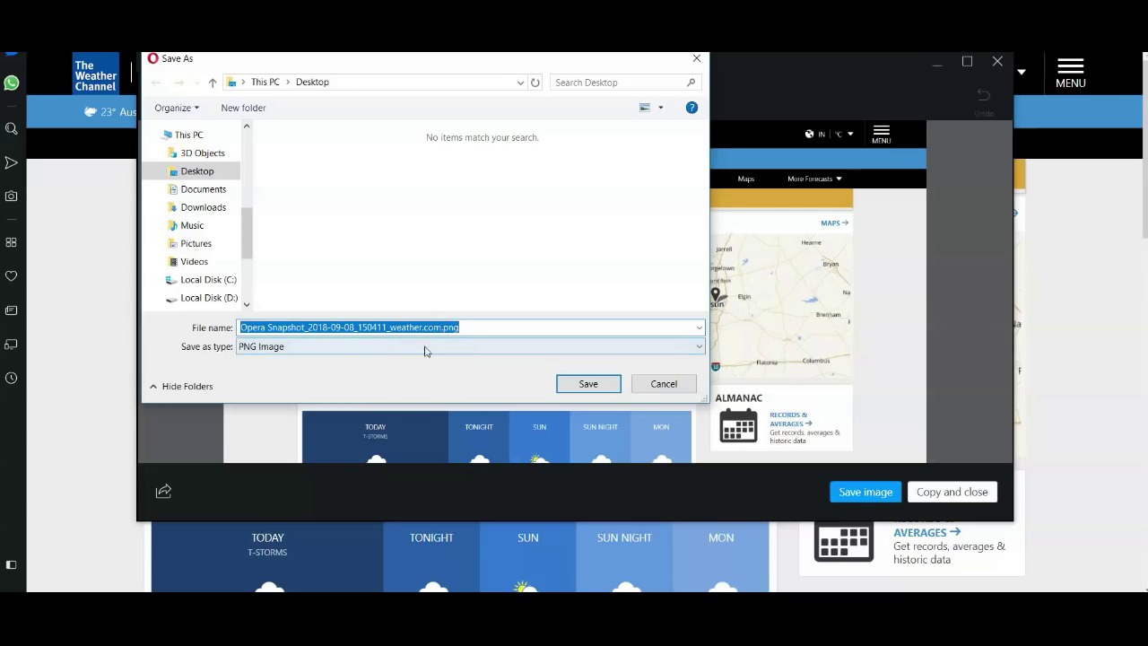
click(668, 386)
click(998, 65)
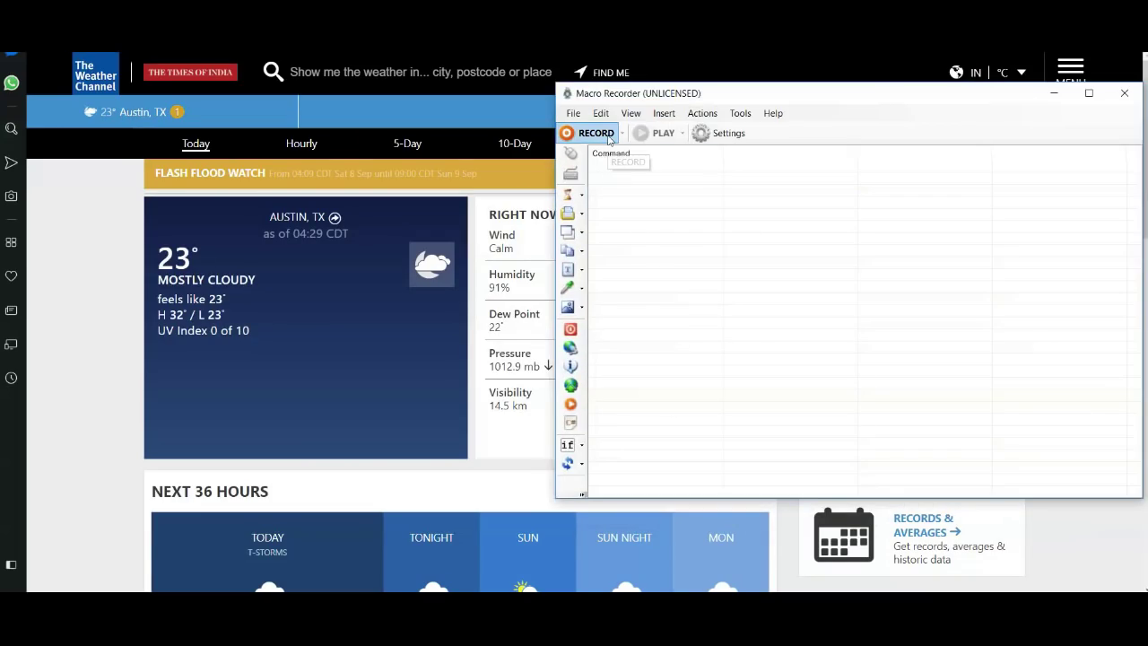
Record visiting Hourly, selecting the FLASH FLOOD WATCH line, returning to Today; stop with Ctrl+Shift+Alt+R
click(597, 132)
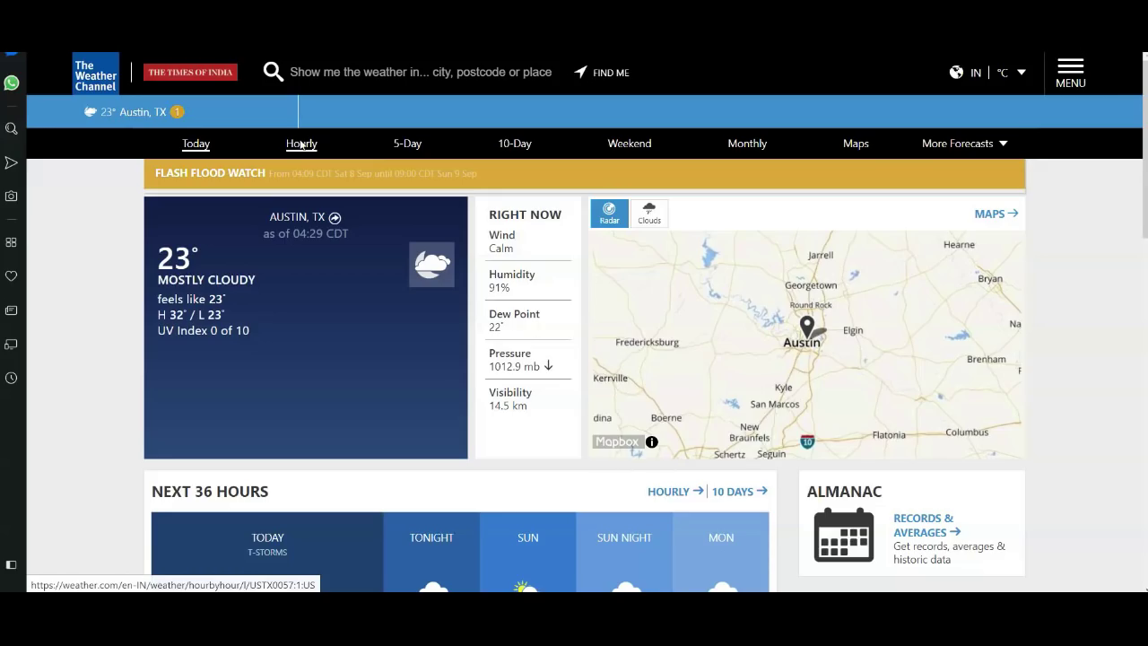
click(302, 144)
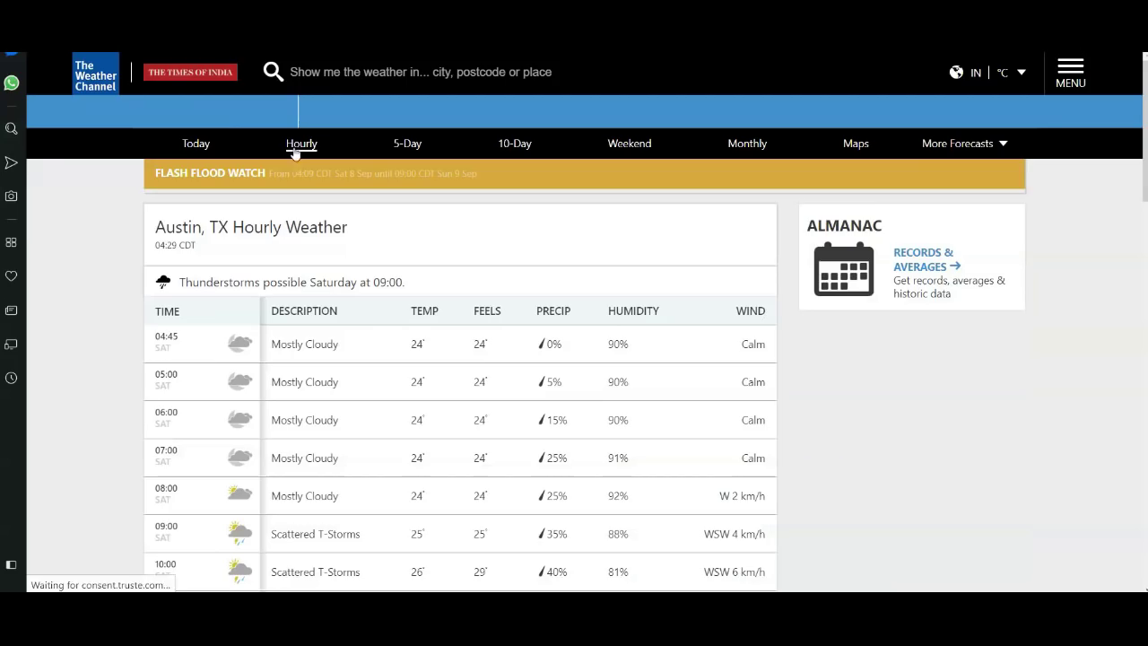
right_click(77, 199)
triple_click(51, 194)
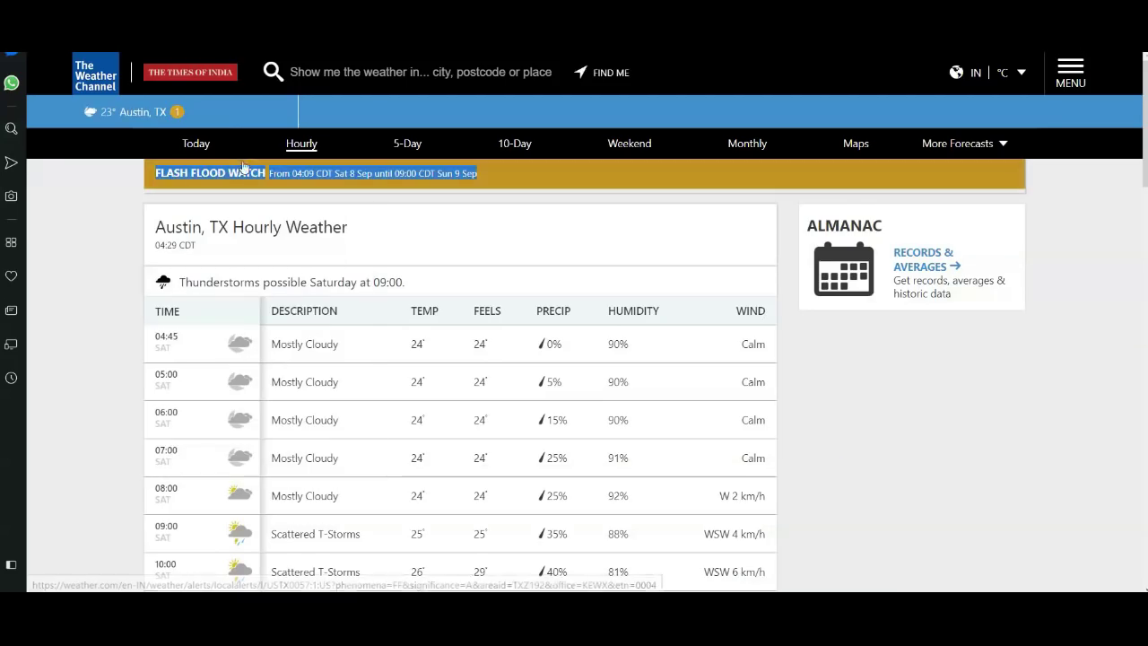
click(194, 144)
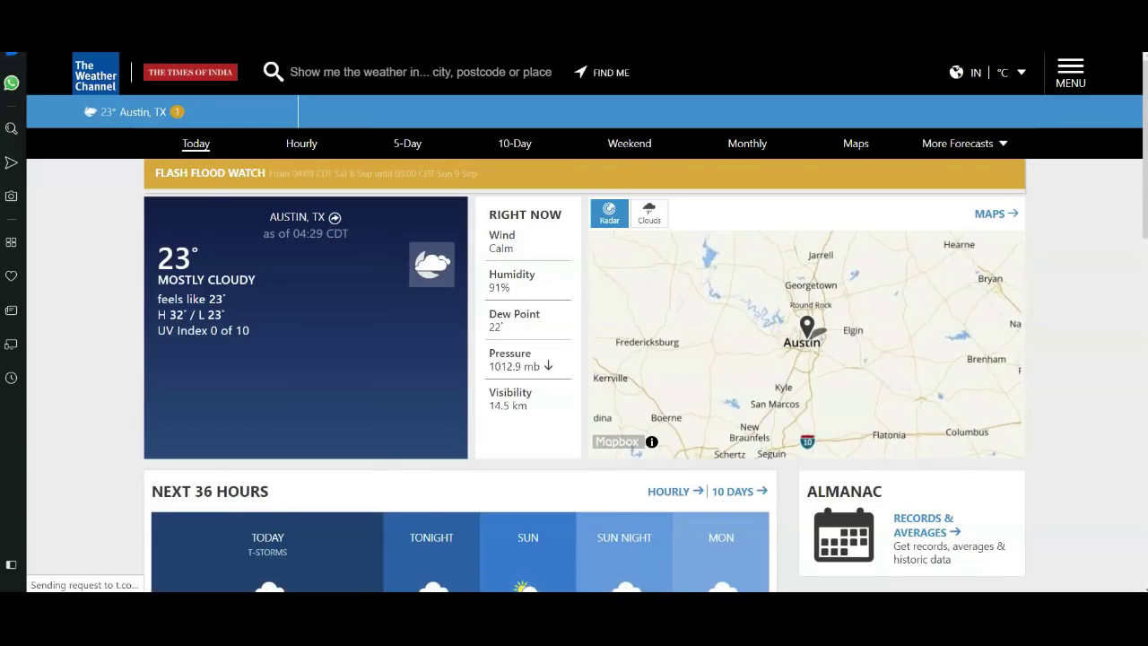
key(ctrl+shift+alt+r)
Start a new macro, discarding the unsaved one
click(574, 113)
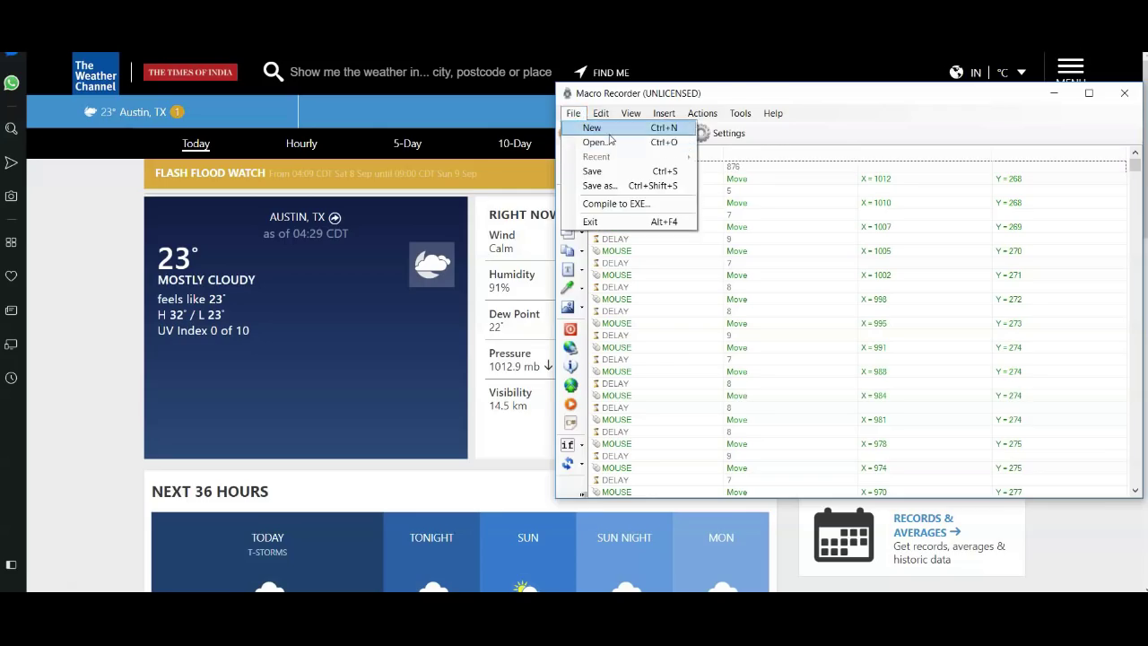
click(592, 126)
click(573, 344)
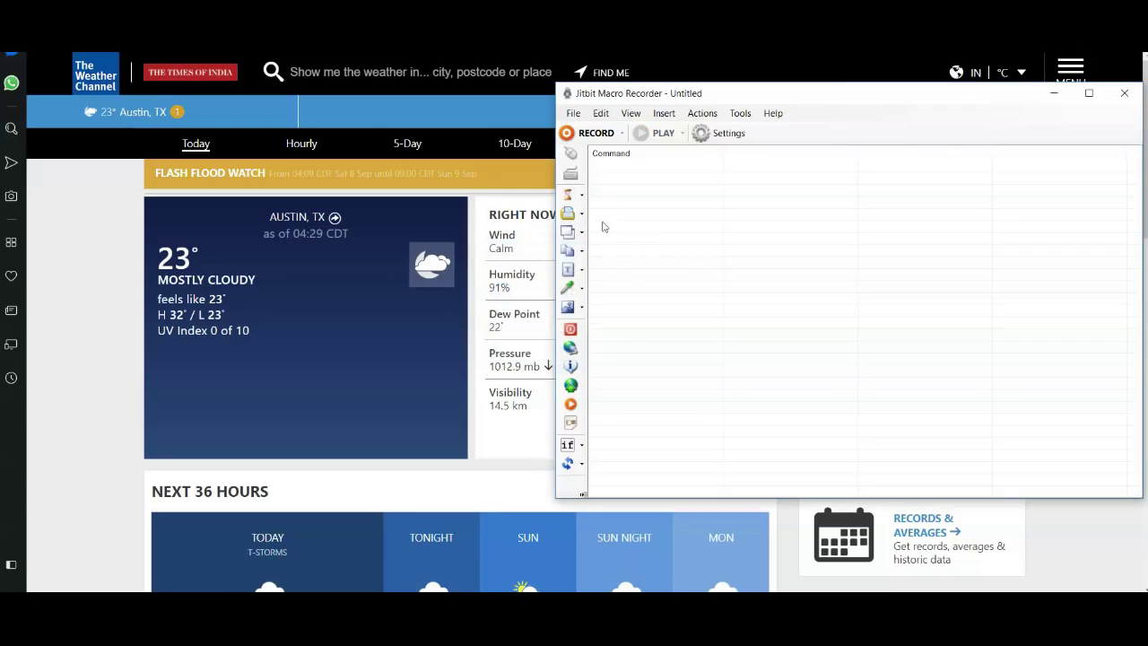
Record opening the Hourly page and saving a full-screen snapshot PNG to the Desktop
click(597, 140)
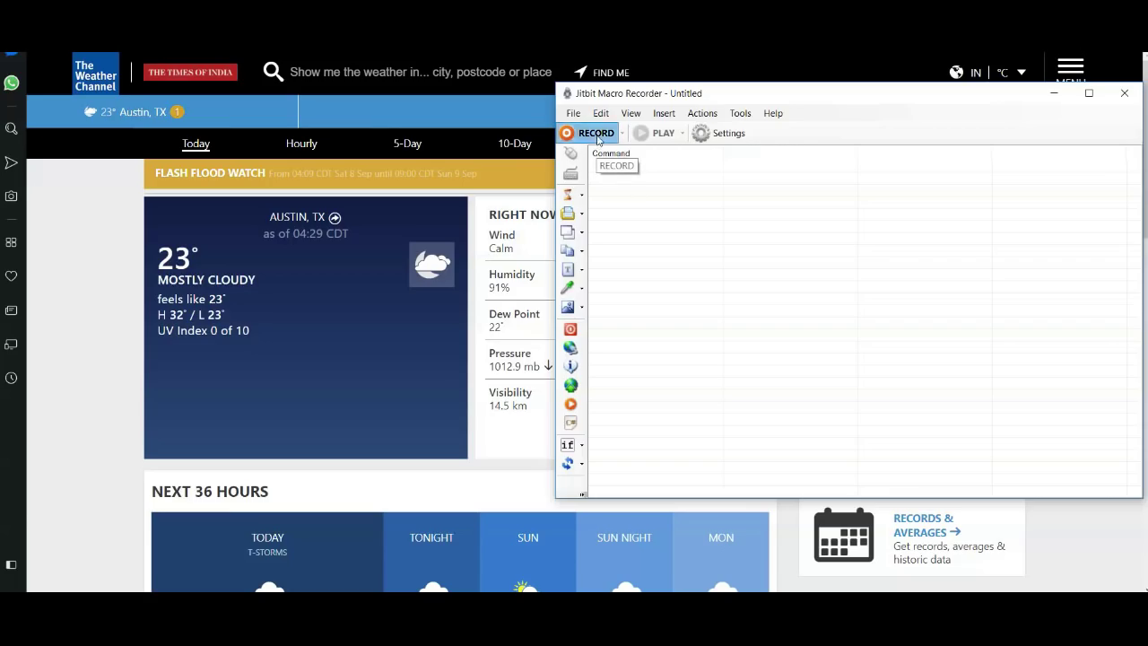
click(303, 144)
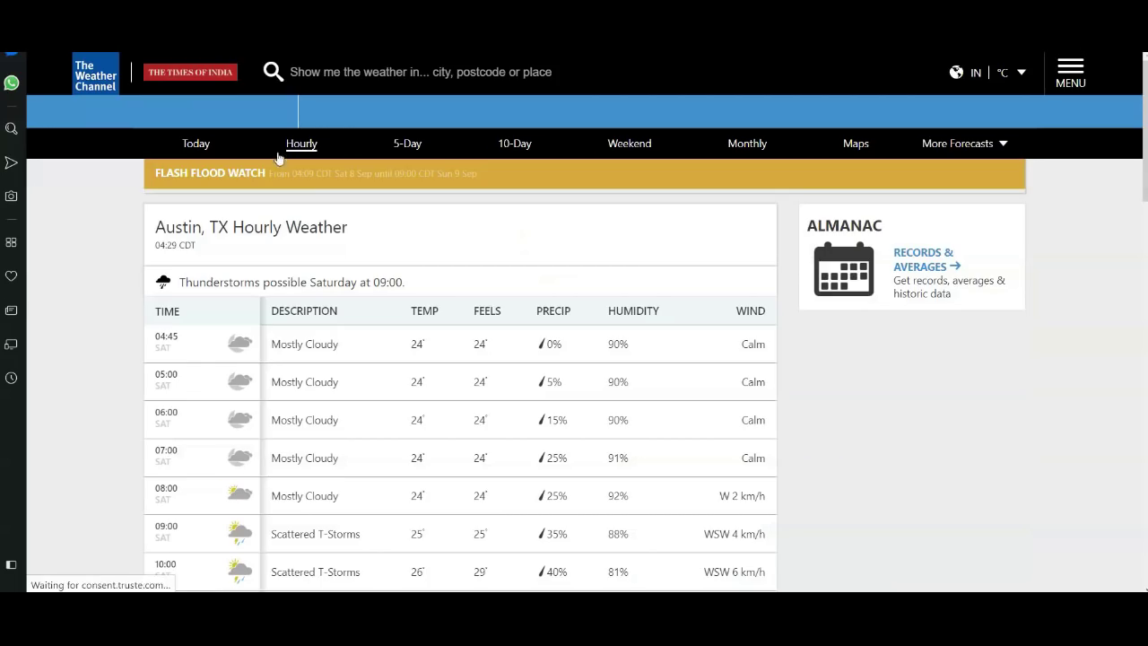
click(12, 198)
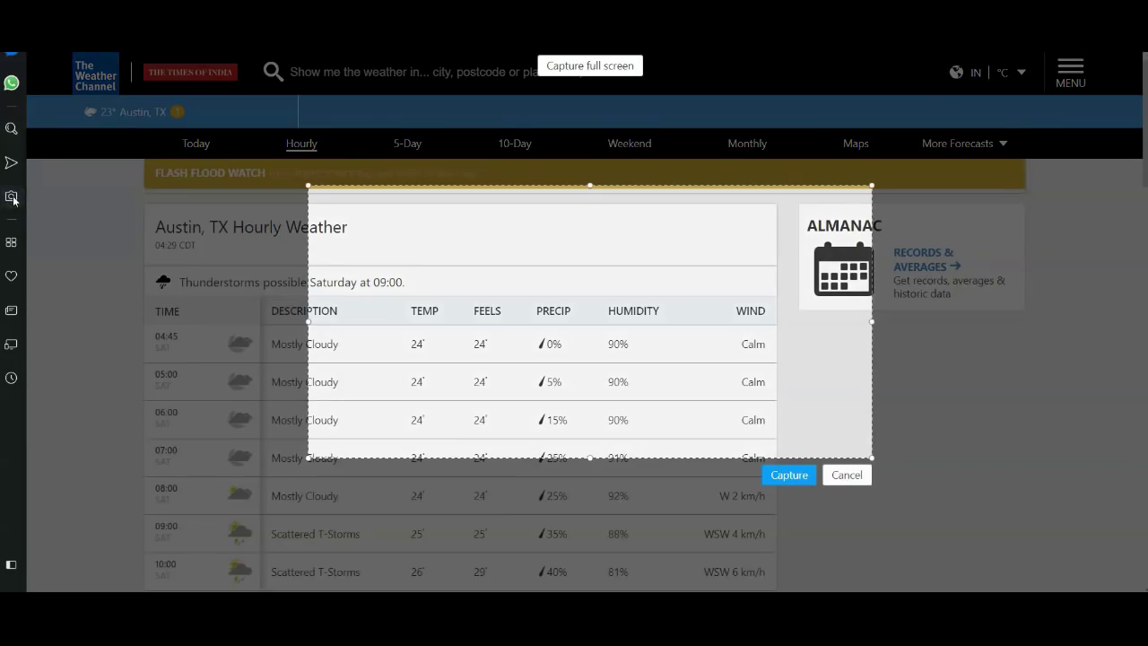
click(572, 68)
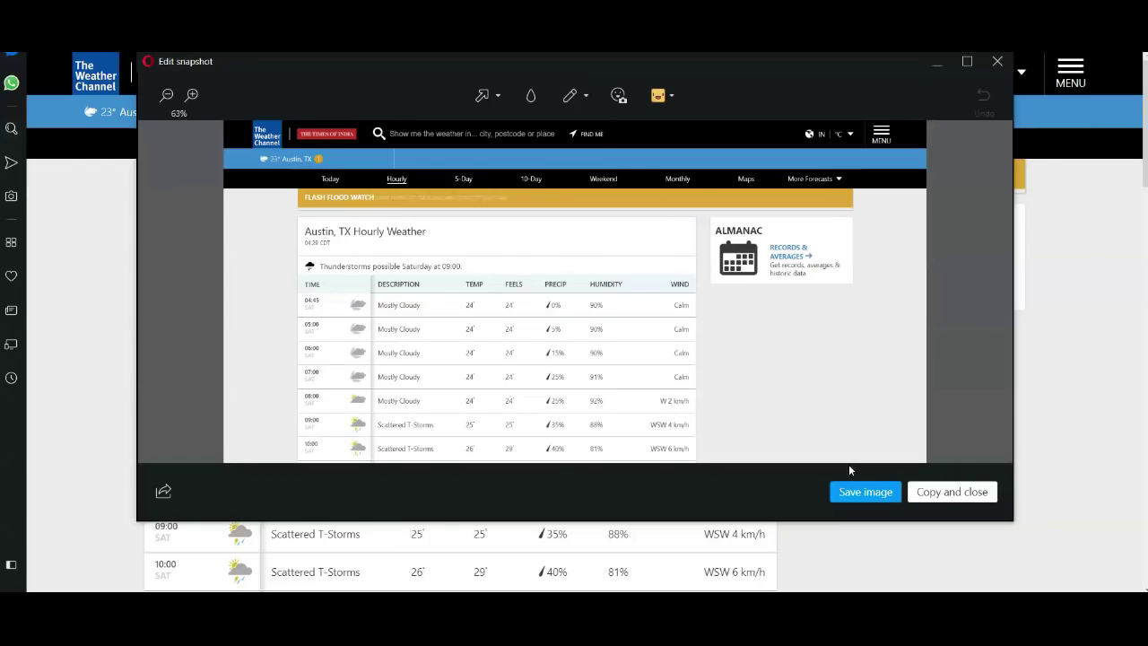
click(864, 491)
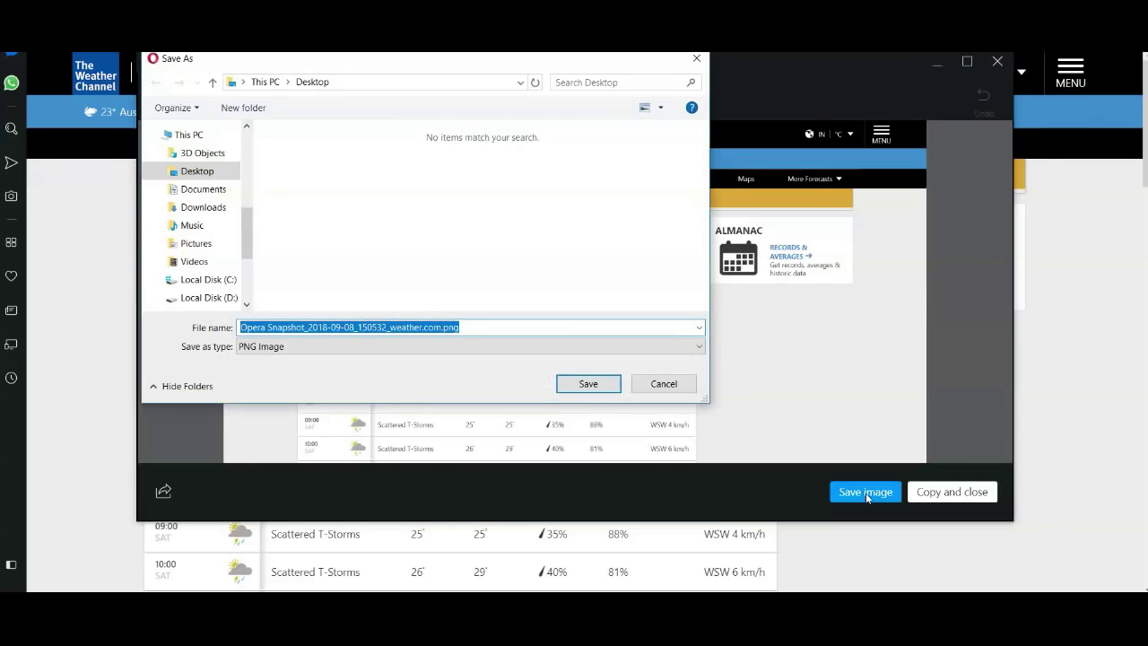
click(588, 384)
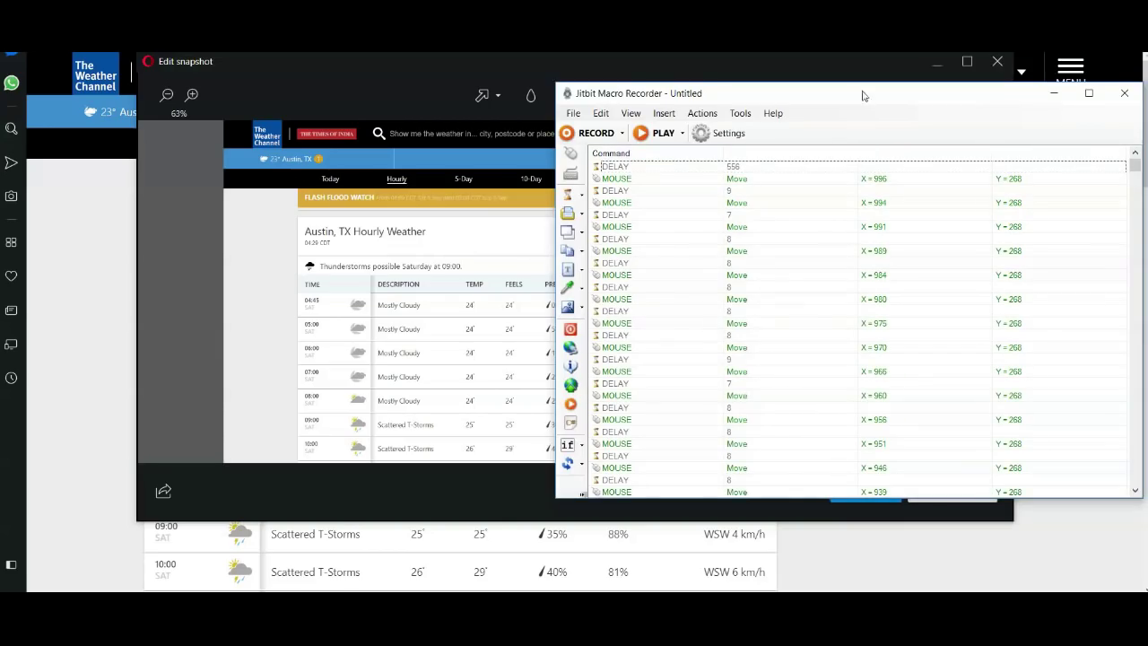
Close the snapshot editor, scroll the recorded command list, and check then dismiss the PLAY options
click(1002, 63)
click(1002, 63)
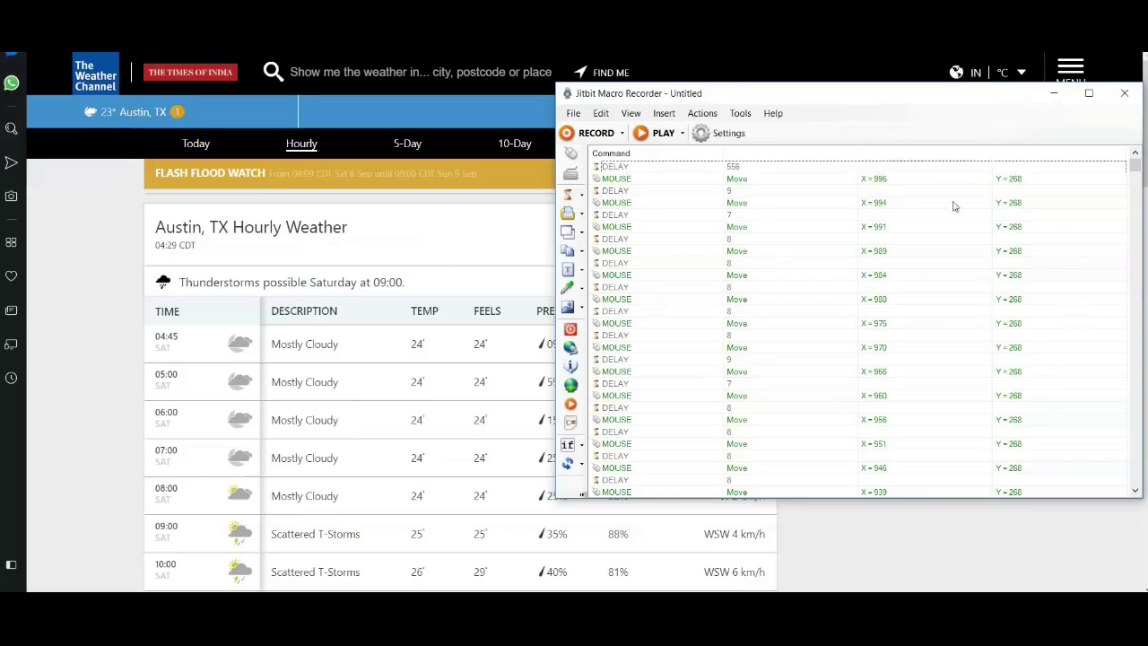
mouse_move(1137, 170)
mouse_down()
mouse_move(1143, 296)
mouse_move(1122, 427)
mouse_move(1135, 161)
mouse_up()
click(683, 132)
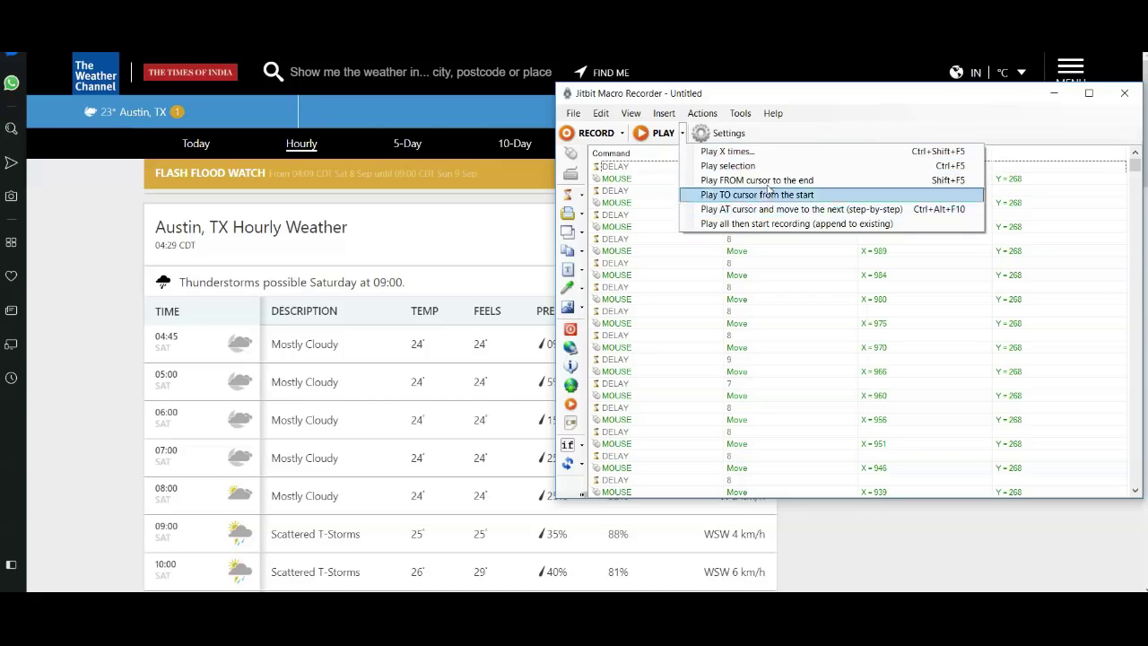
click(687, 131)
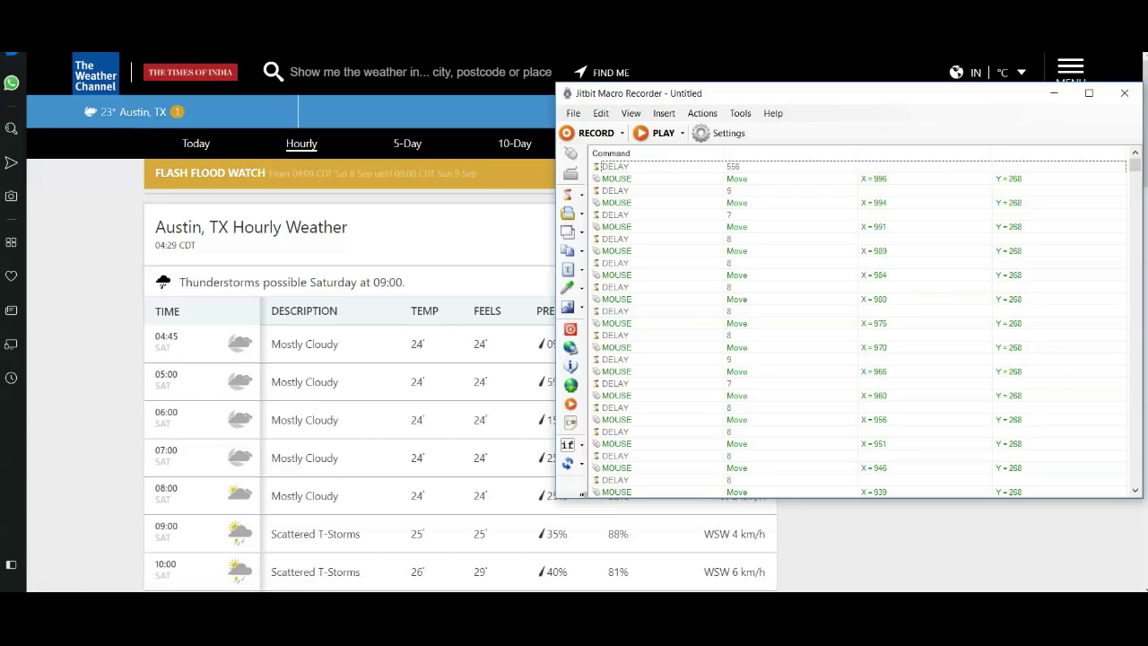
Replay the macro, saving another full-screen Hourly snapshot PNG to the Desktop and closing the editor
click(663, 134)
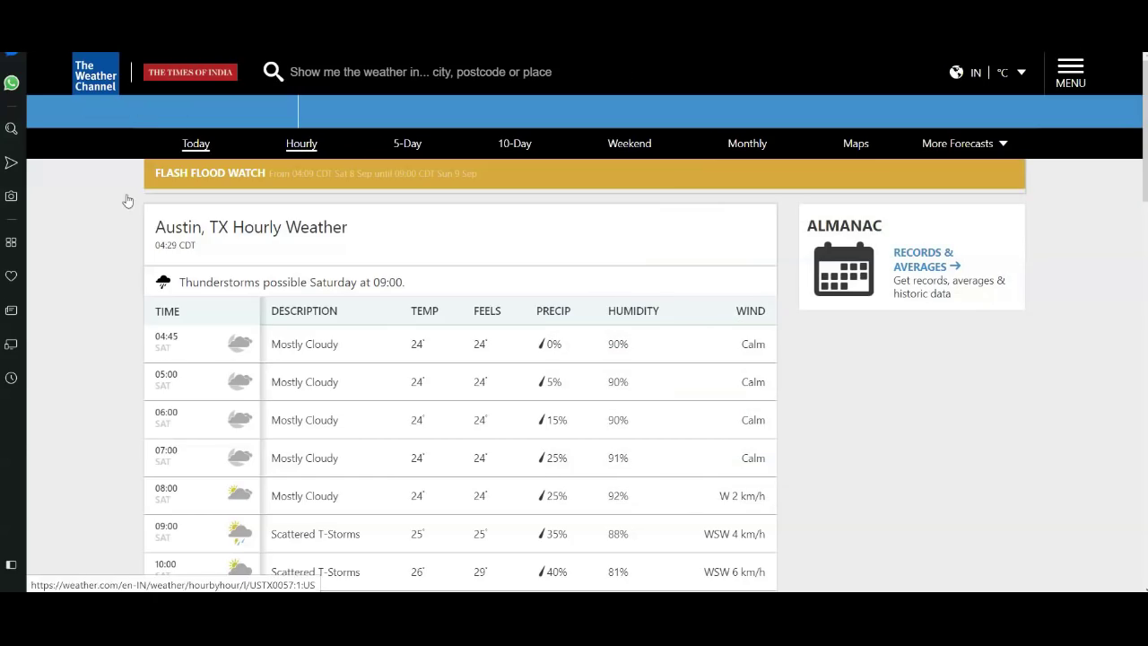
click(11, 195)
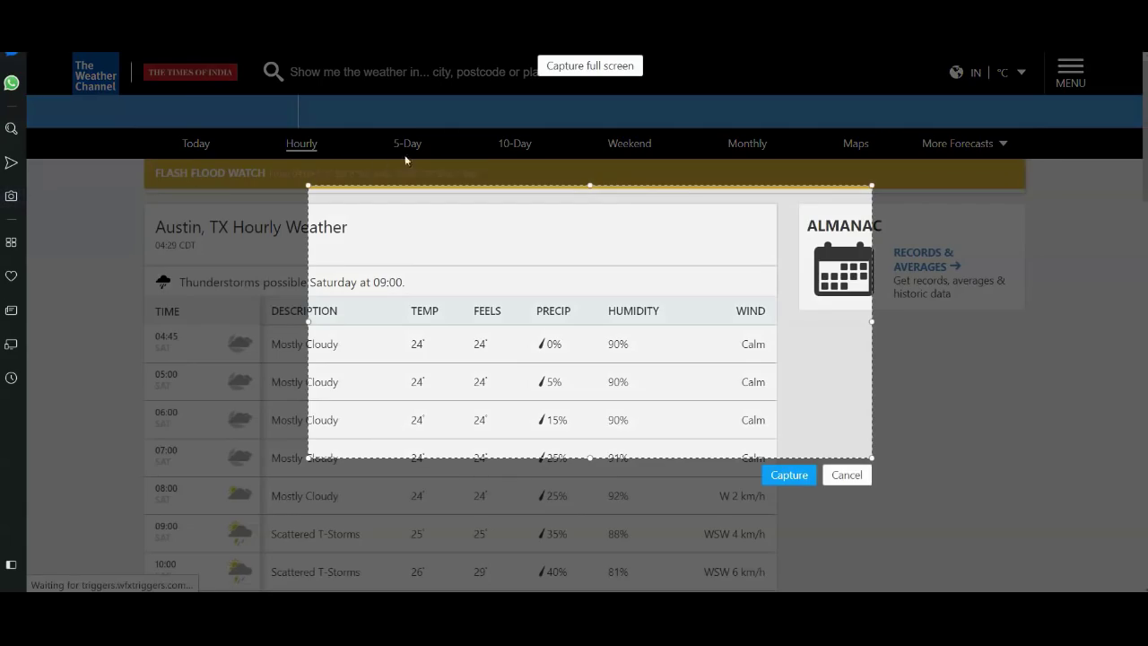
click(571, 68)
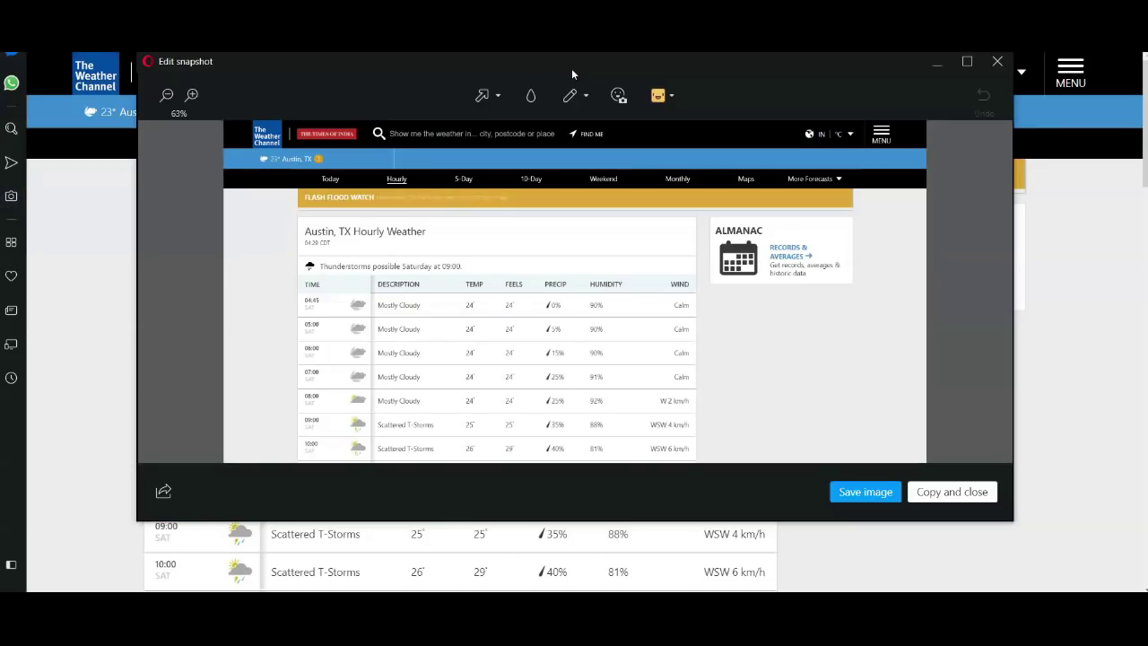
click(865, 493)
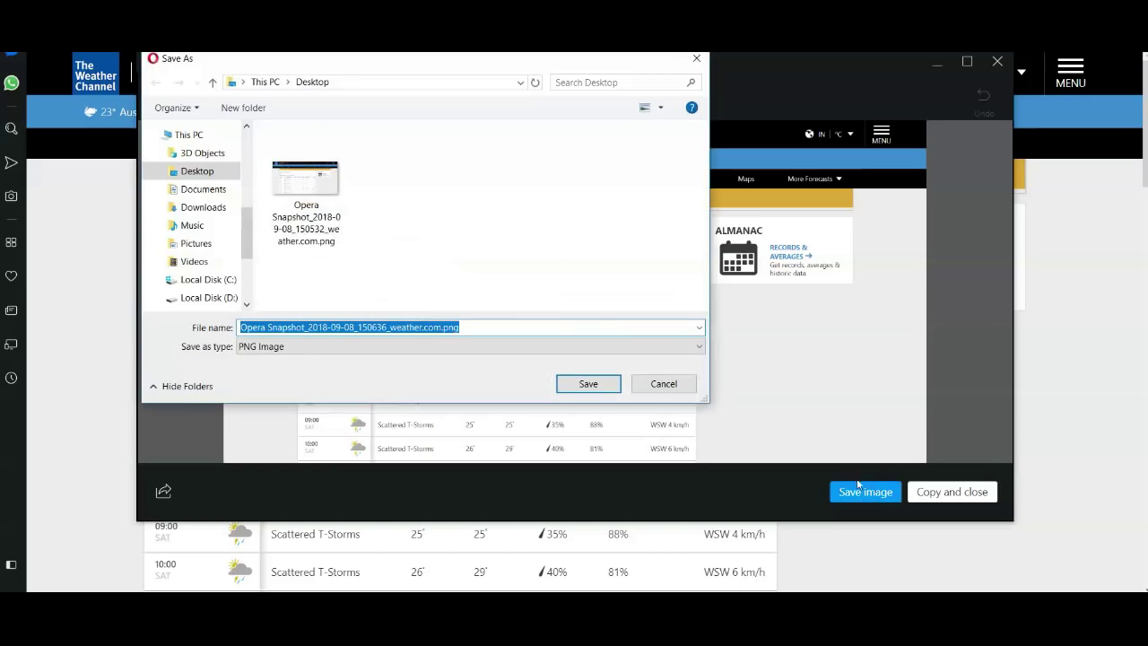
click(587, 385)
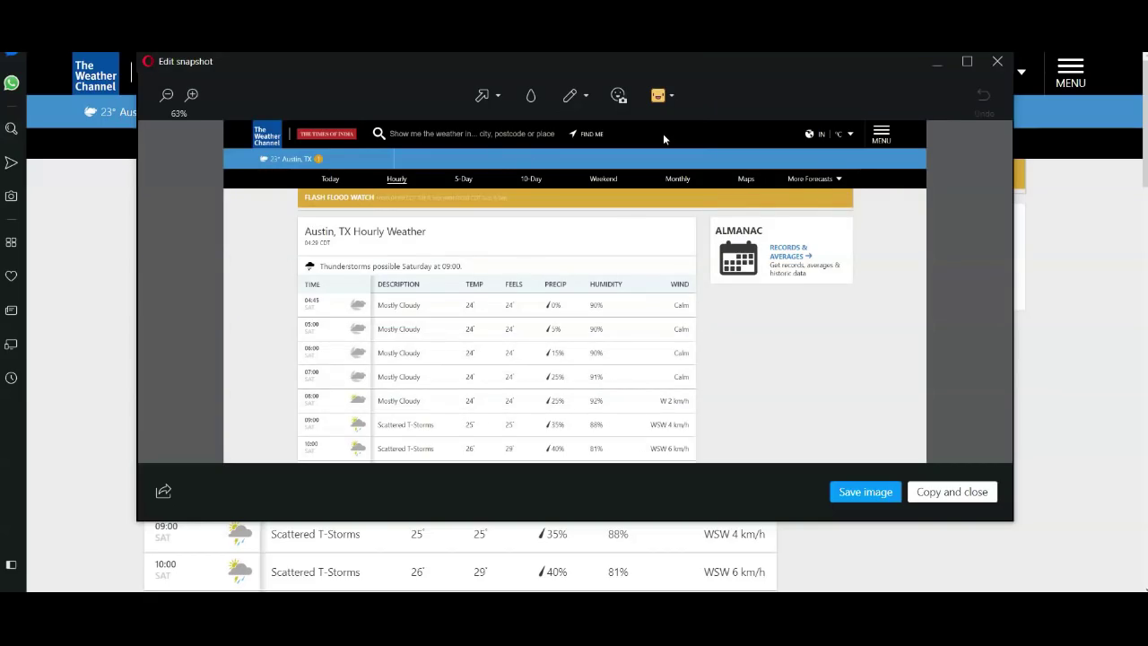
click(997, 63)
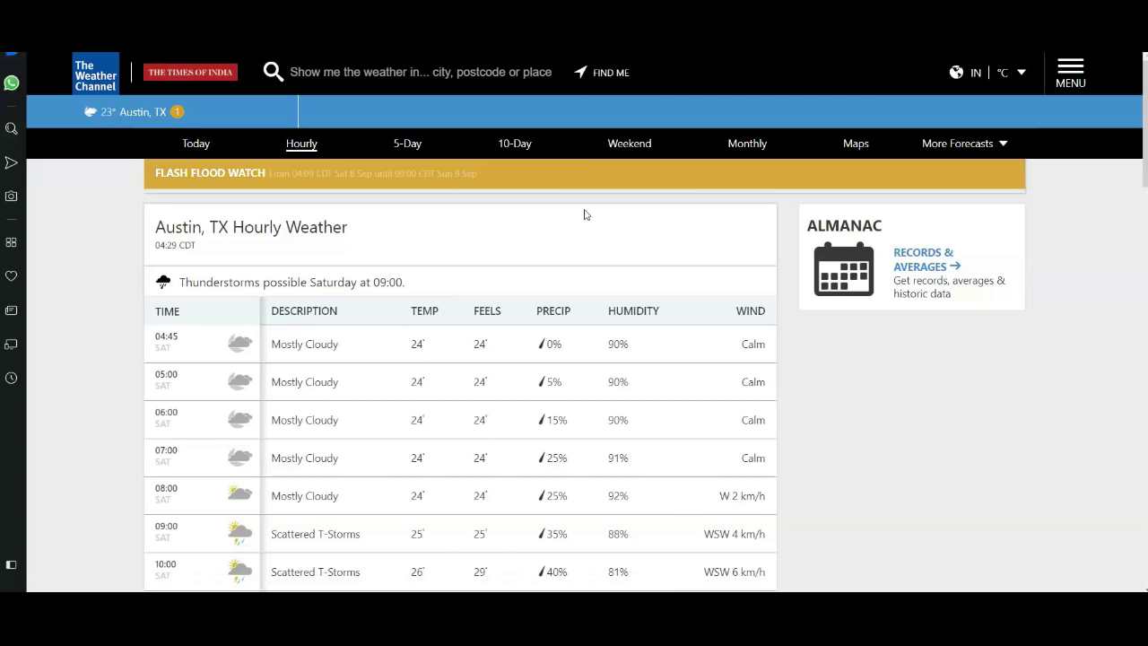
Save the macro as simple.mcr in the Music folder, then start a new empty macro
key(ctrl+shift+s)
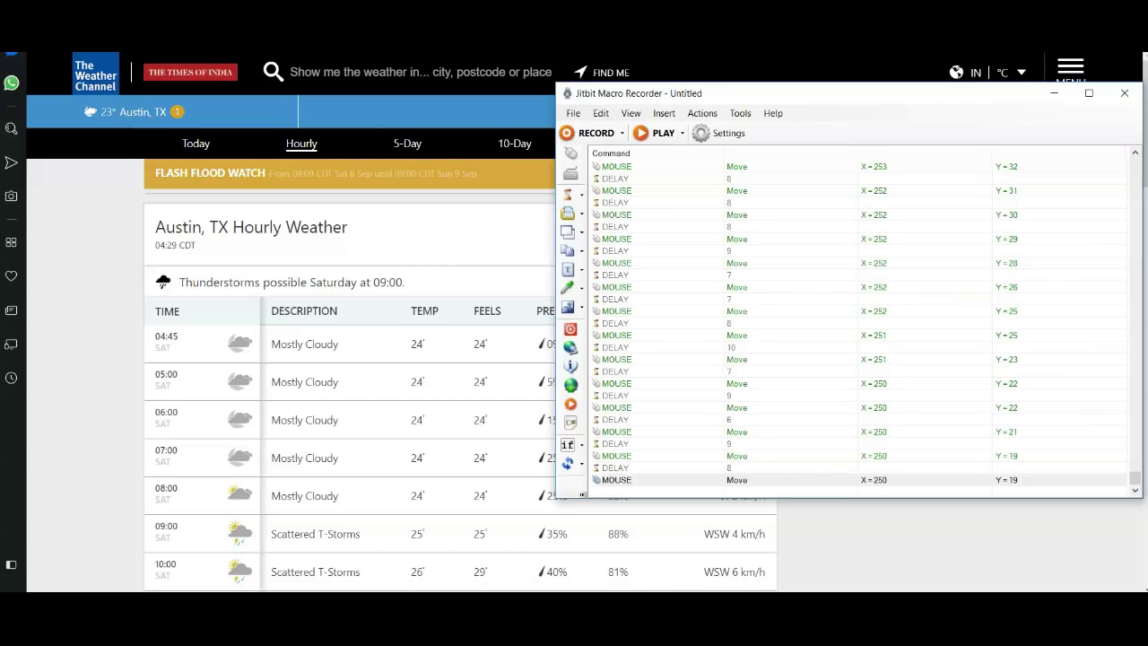
click(582, 117)
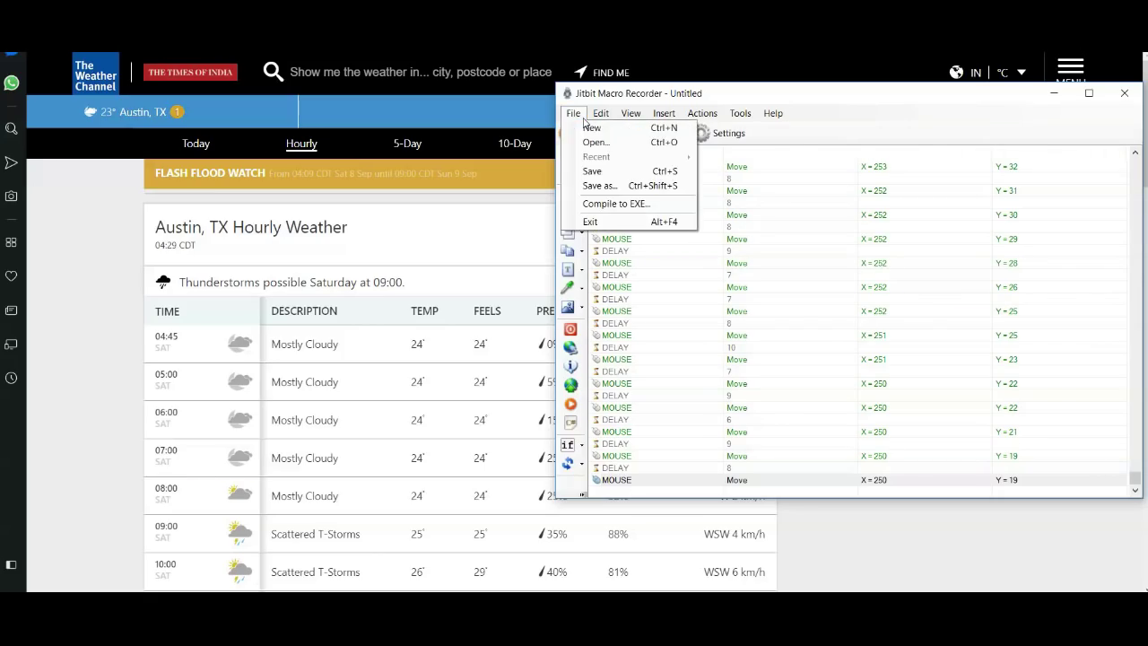
click(601, 187)
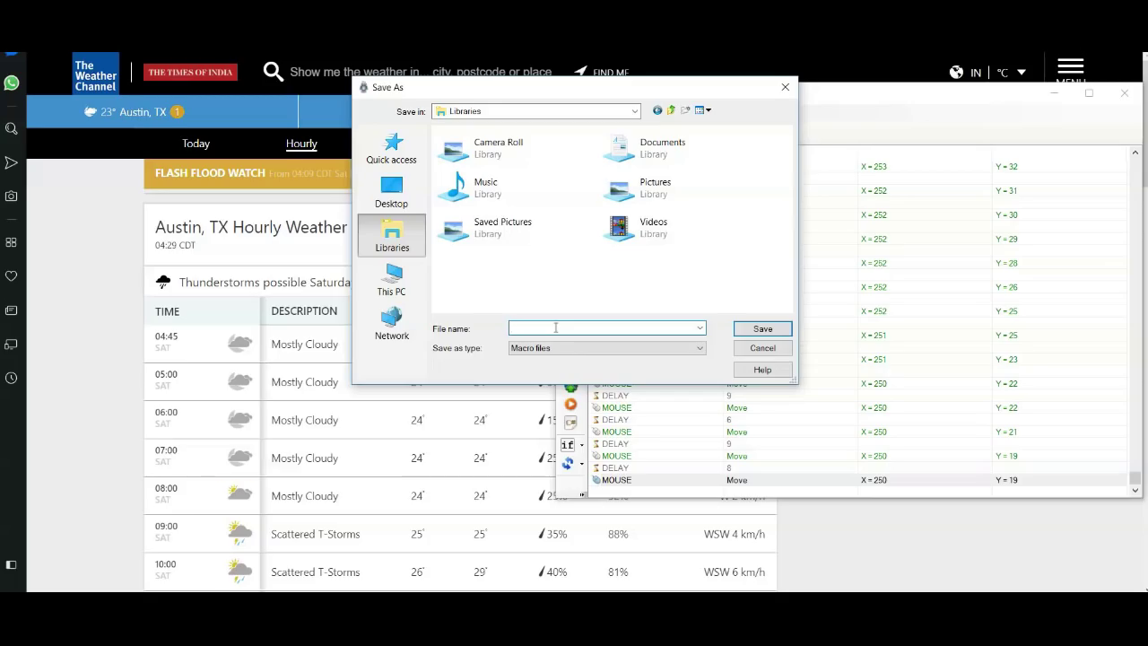
text(simple)
click(762, 328)
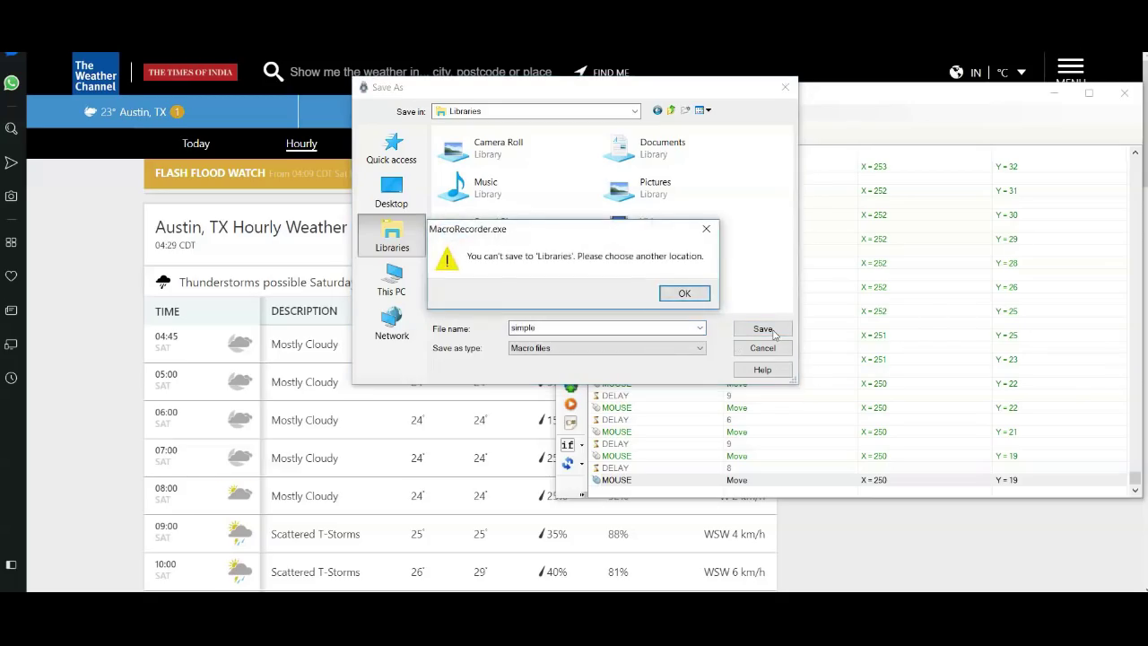
click(684, 294)
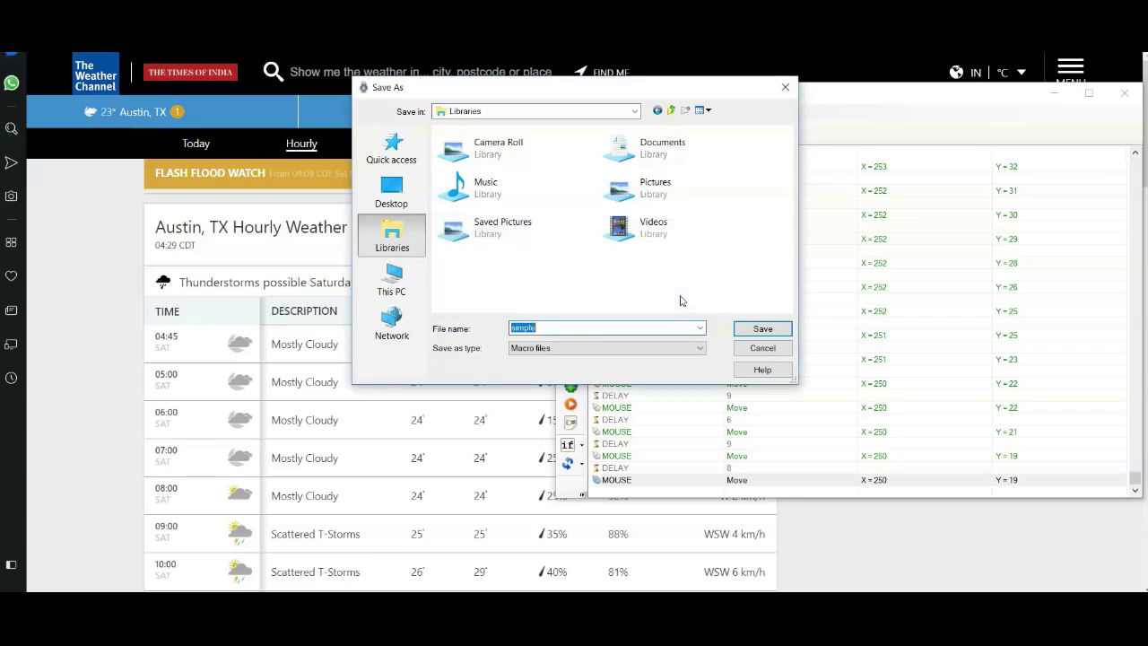
double_click(493, 191)
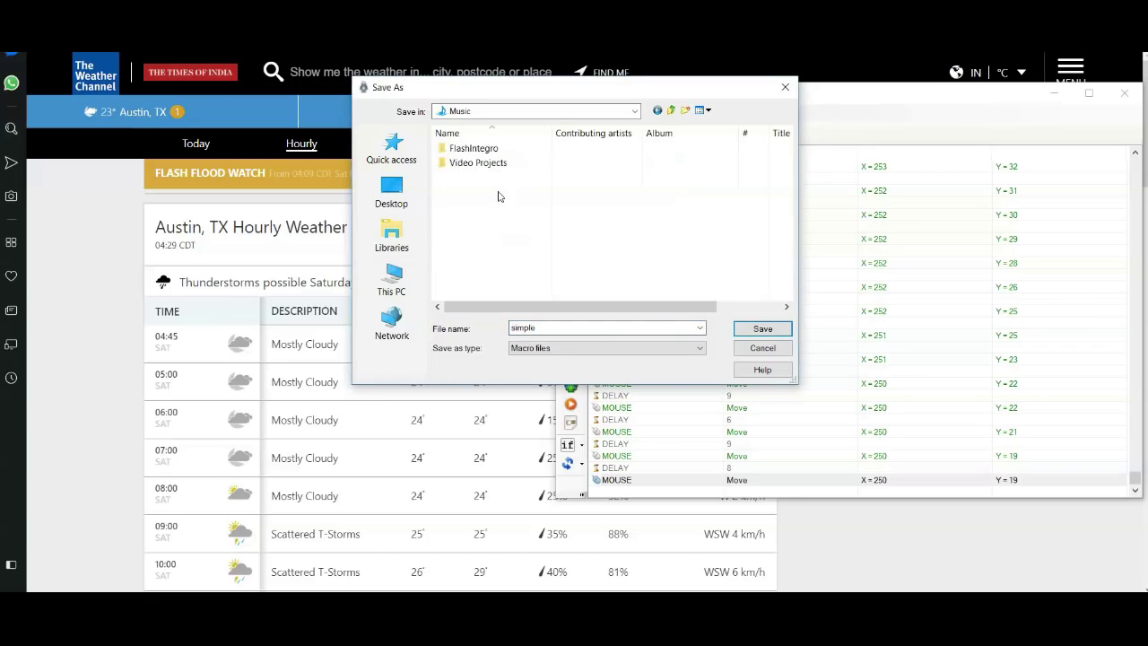
click(754, 334)
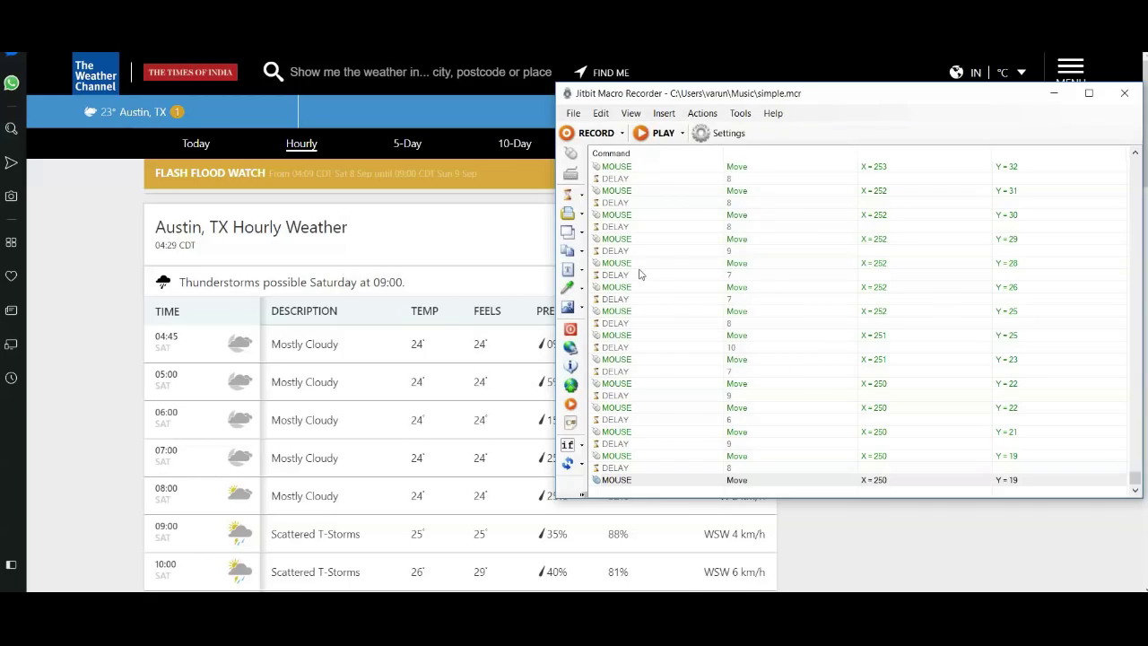
click(573, 113)
click(587, 127)
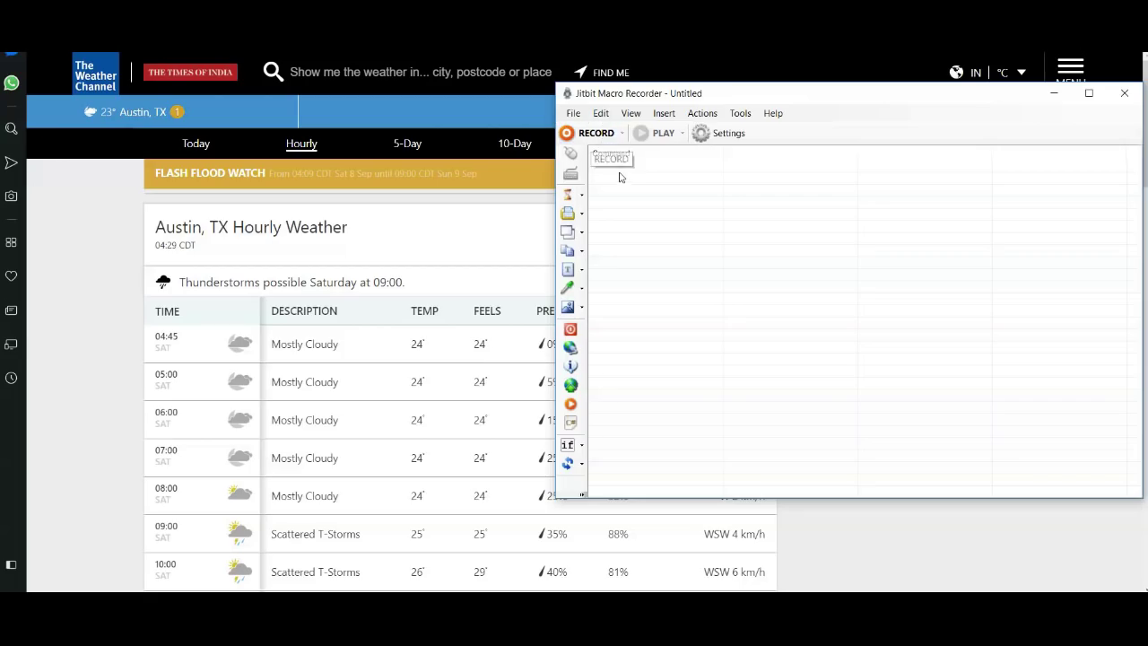
Start recording, then open the 5-Day forecast and the Allergy Tracker from More Forecasts
click(596, 134)
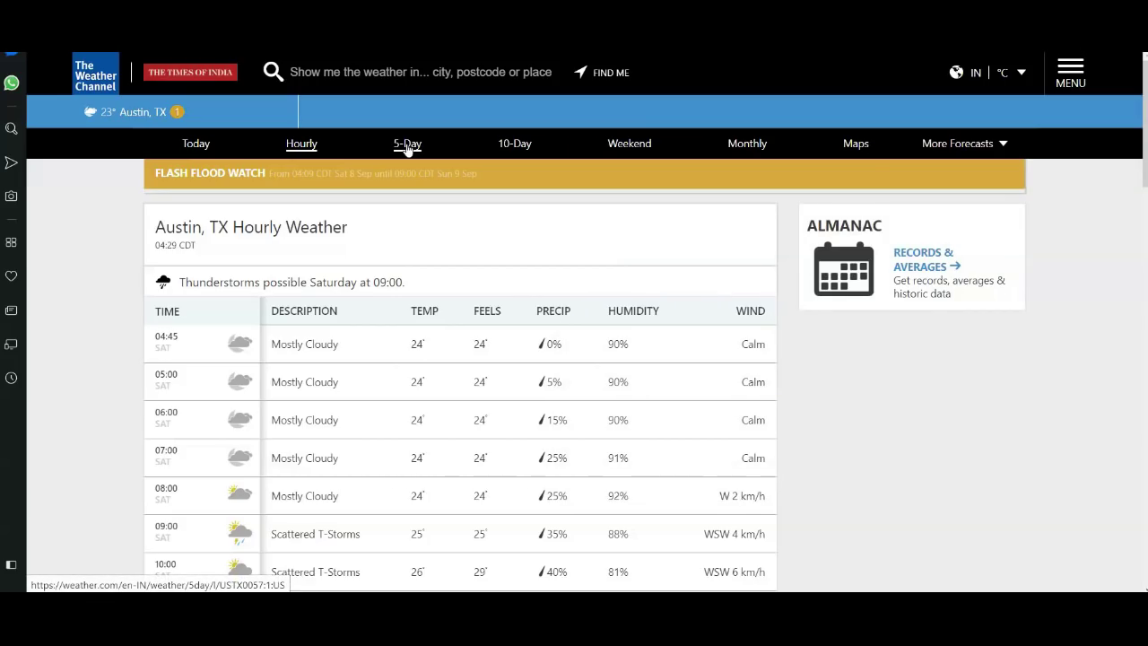
click(407, 146)
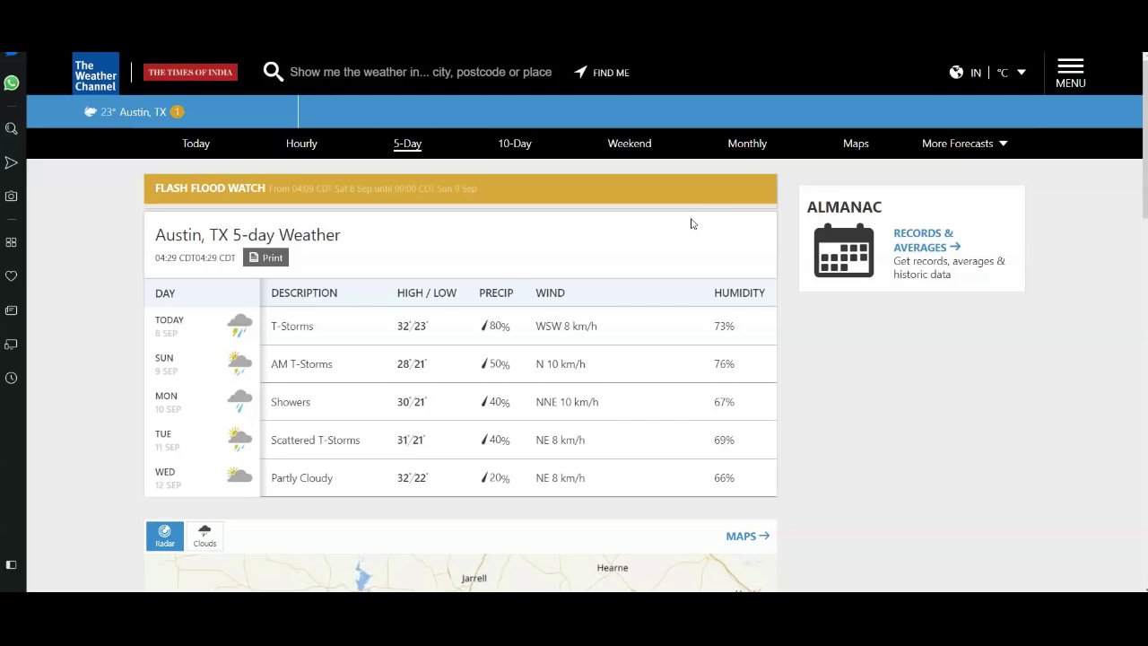
click(986, 152)
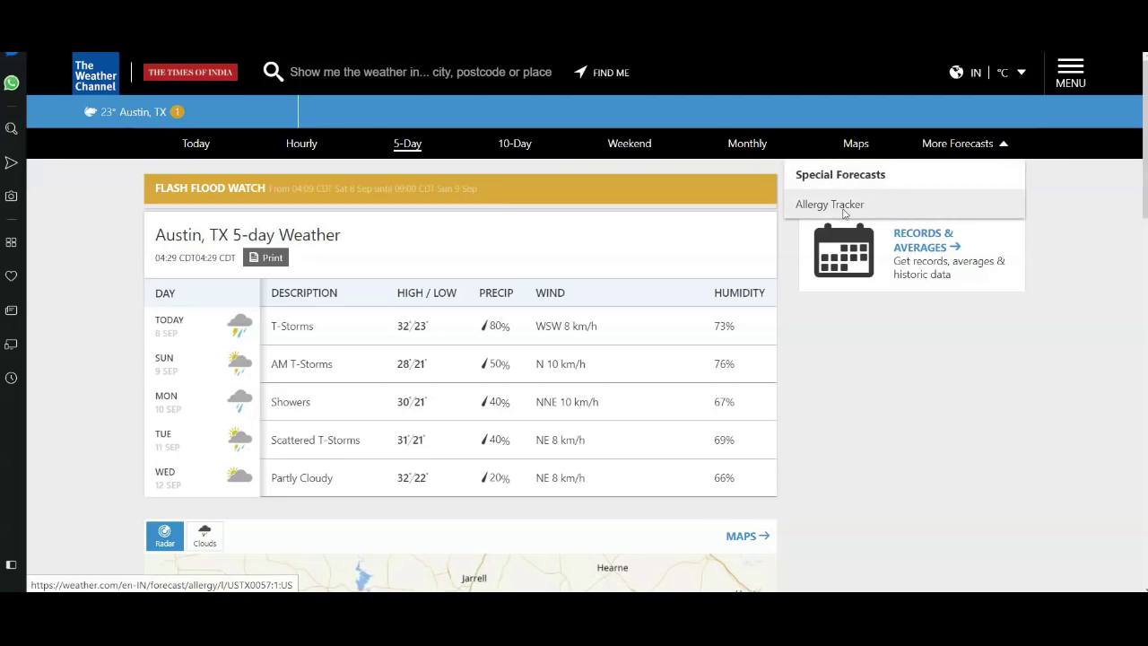
click(844, 215)
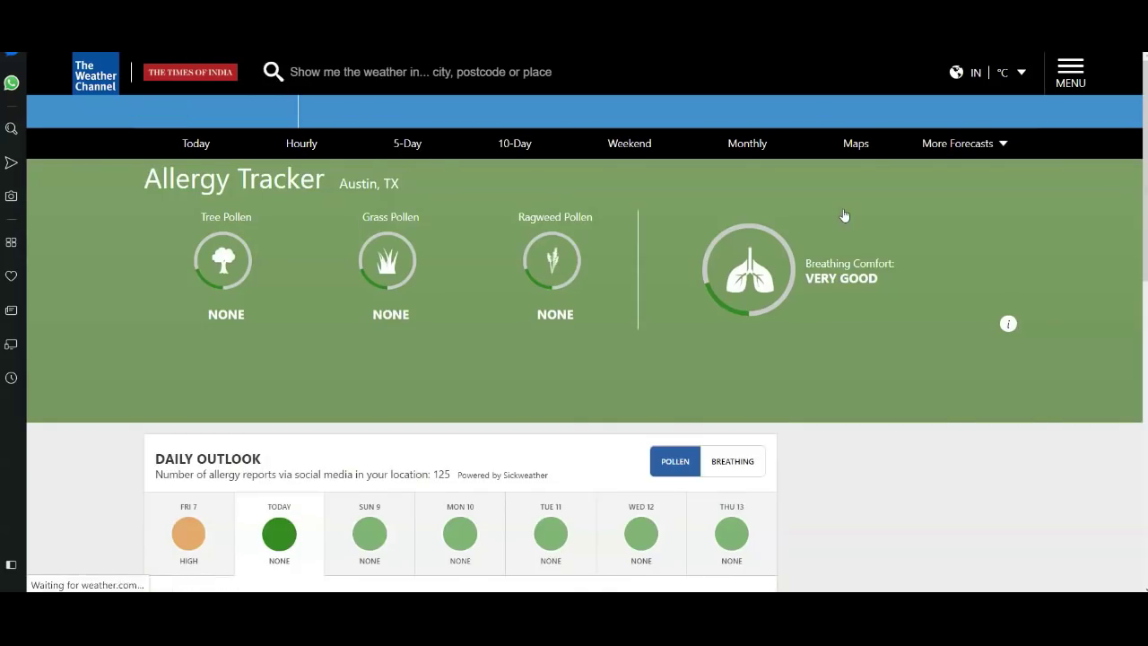
Show the MON 10 breathing outlook, return to Austin's Today page, and stop recording
scroll(709, 329, down, 4)
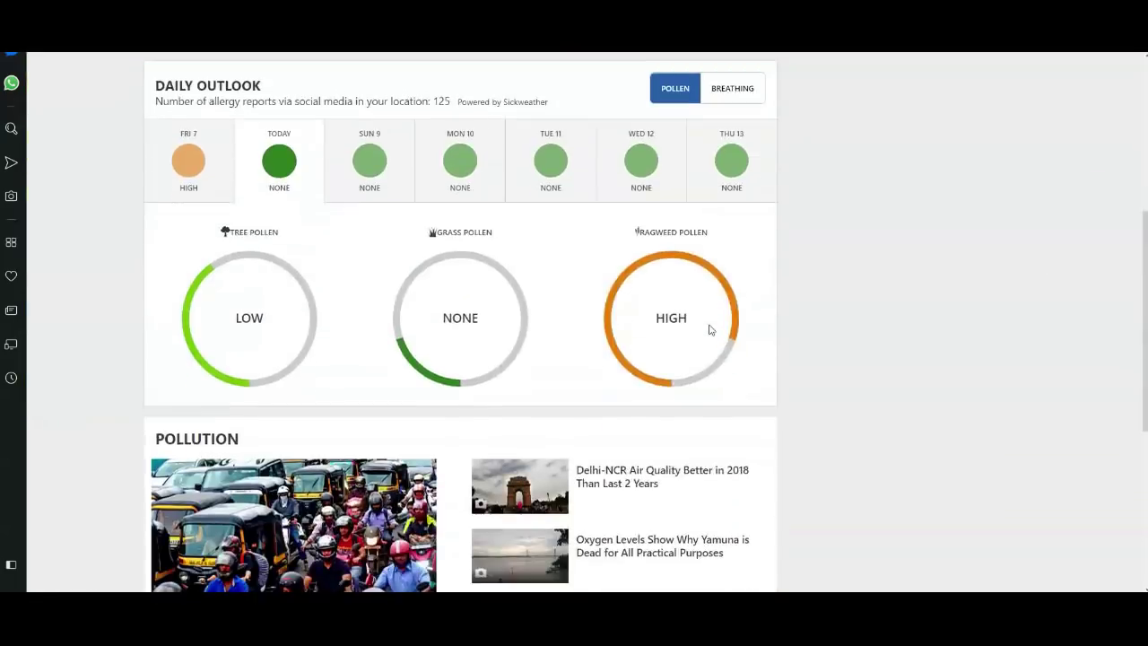
scroll(709, 329, down, 4)
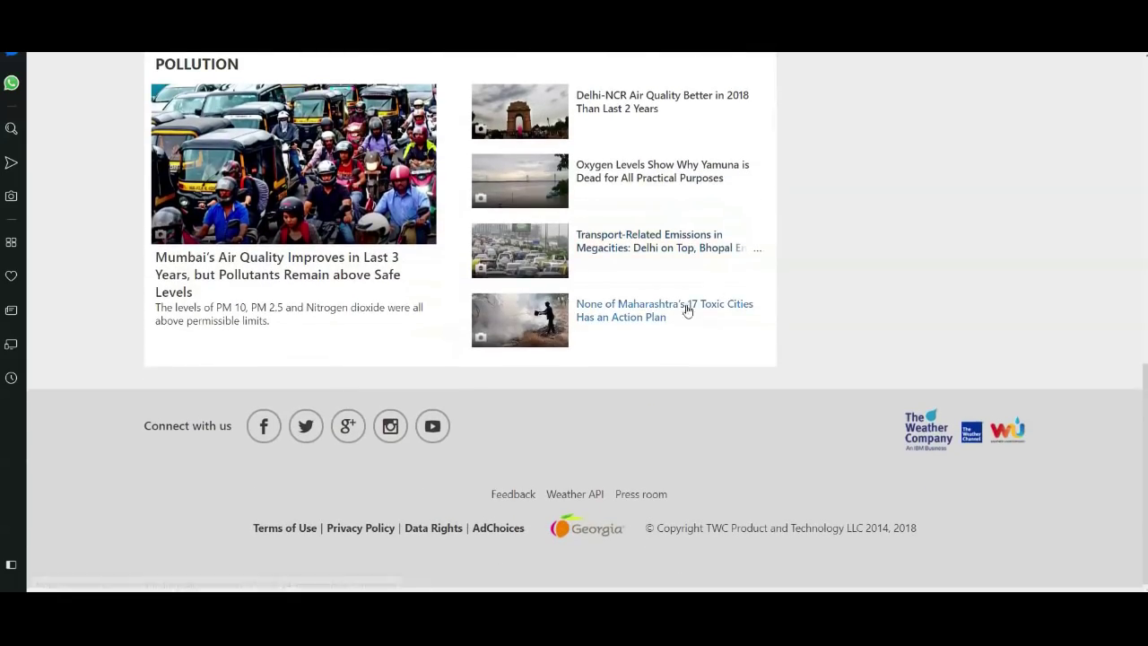
scroll(820, 256, up, 6)
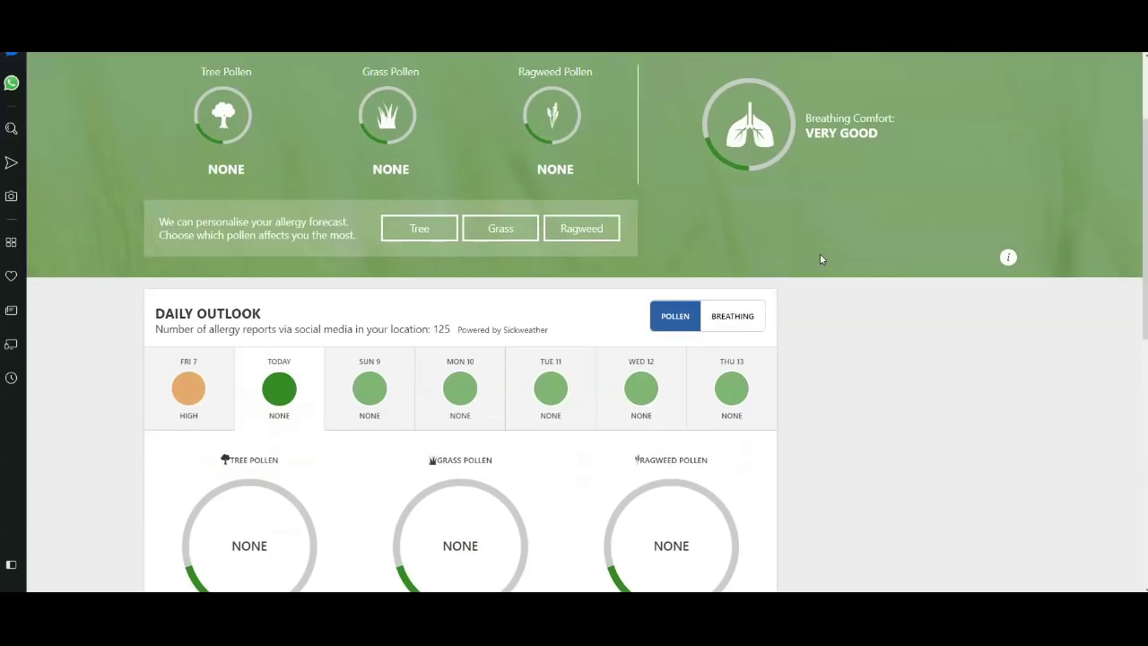
click(464, 395)
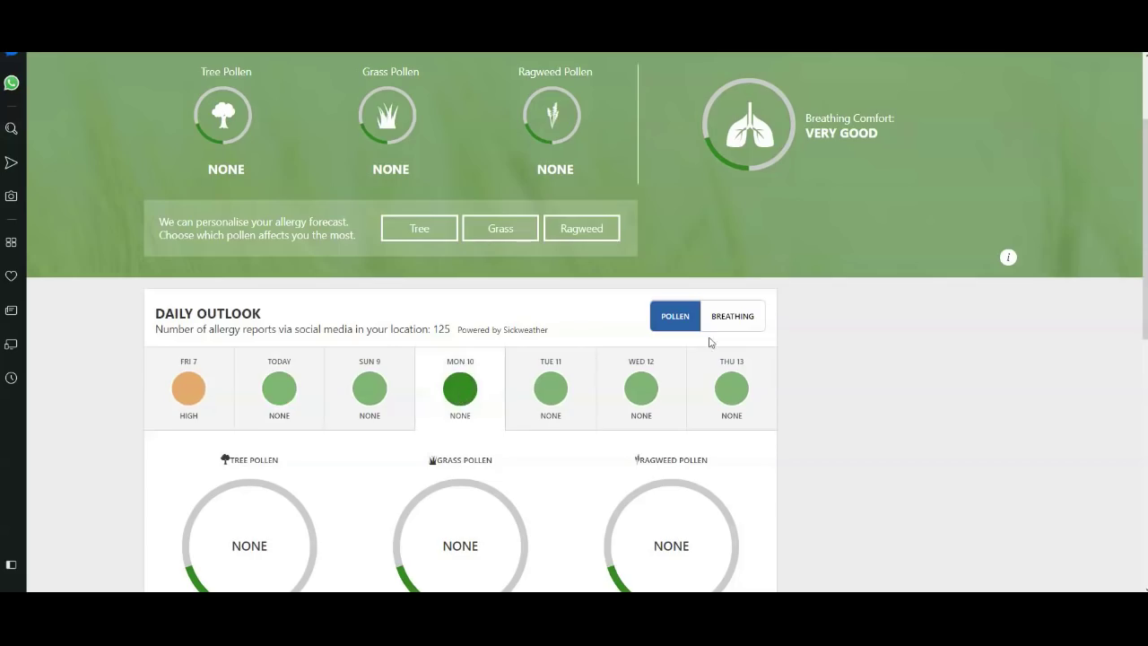
click(732, 315)
scroll(732, 325, down, 2)
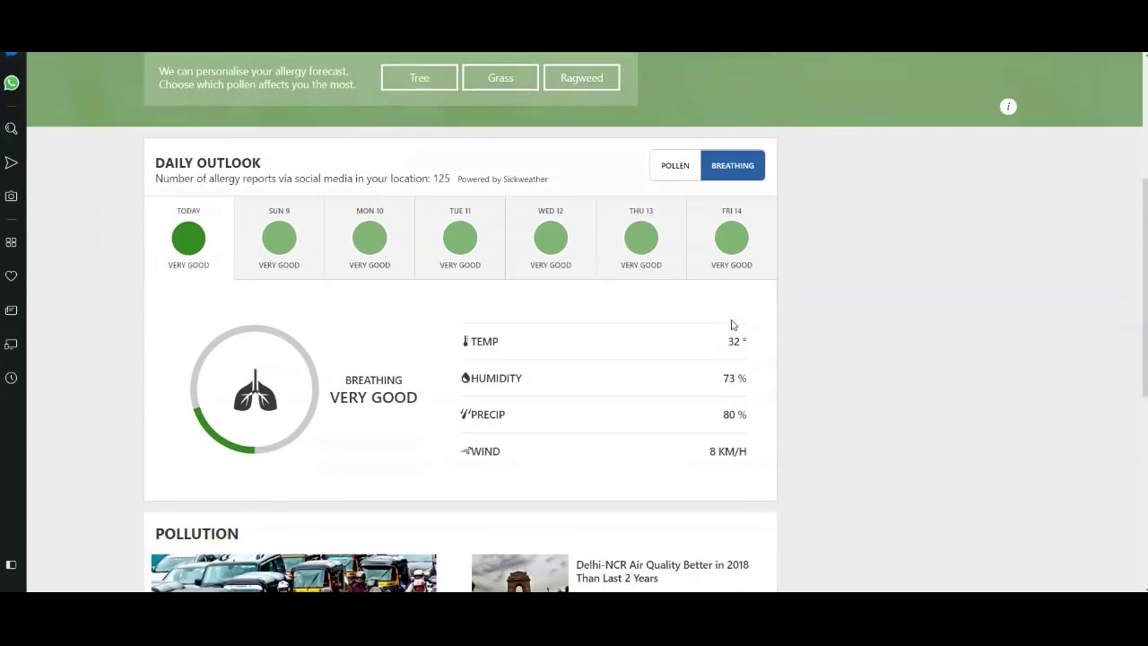
scroll(732, 325, up, 4)
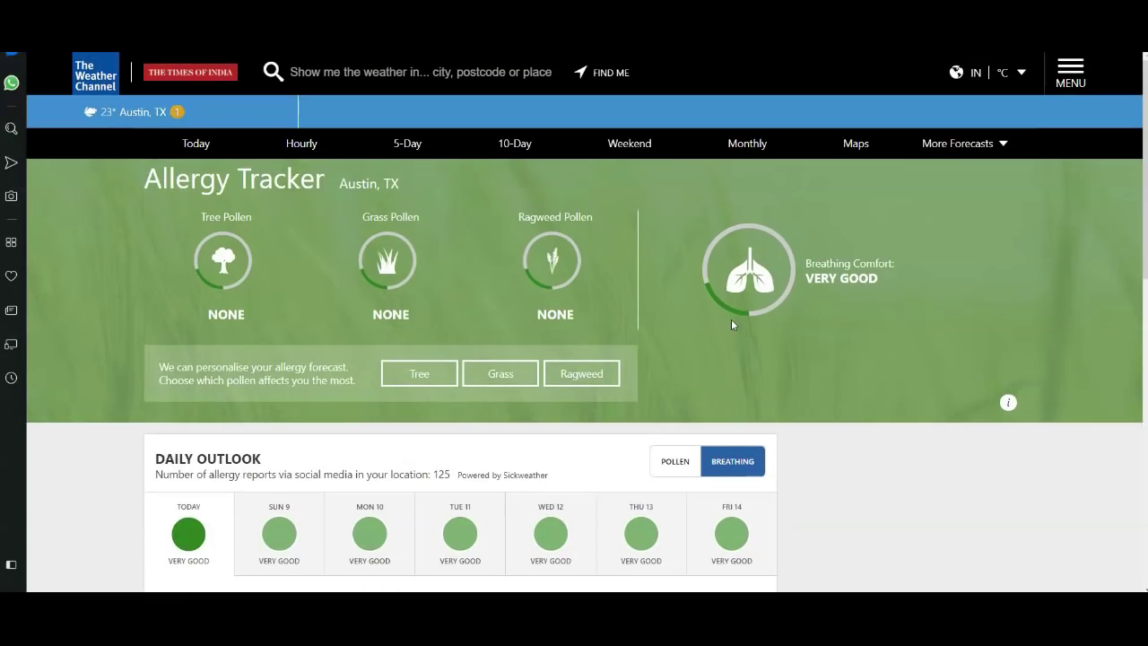
click(989, 155)
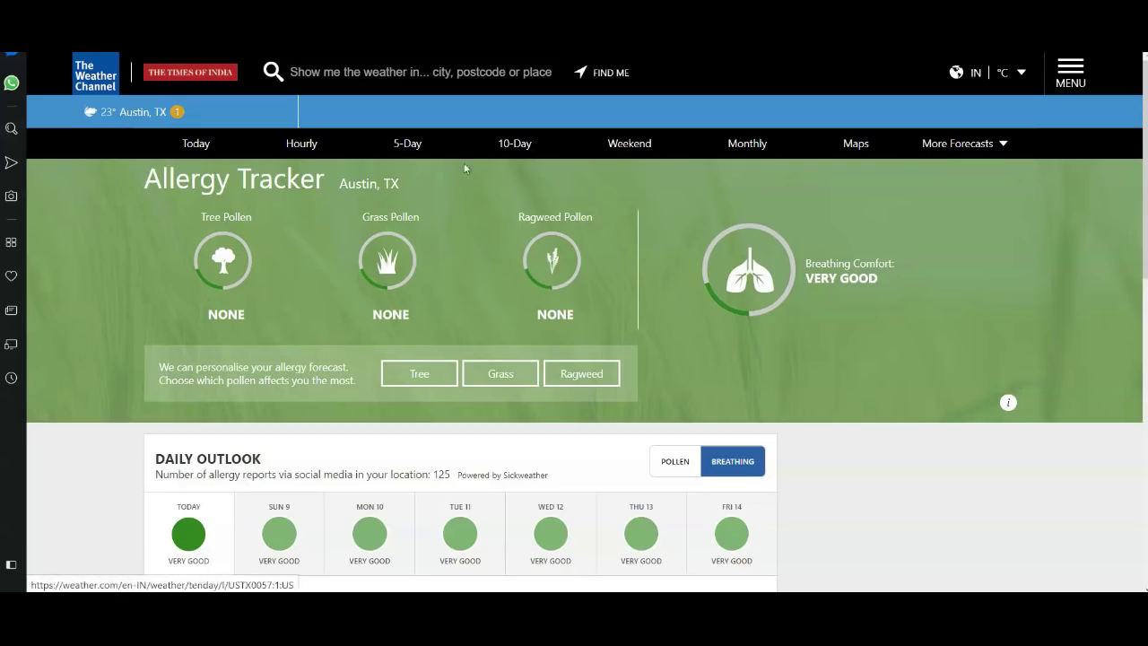
click(196, 145)
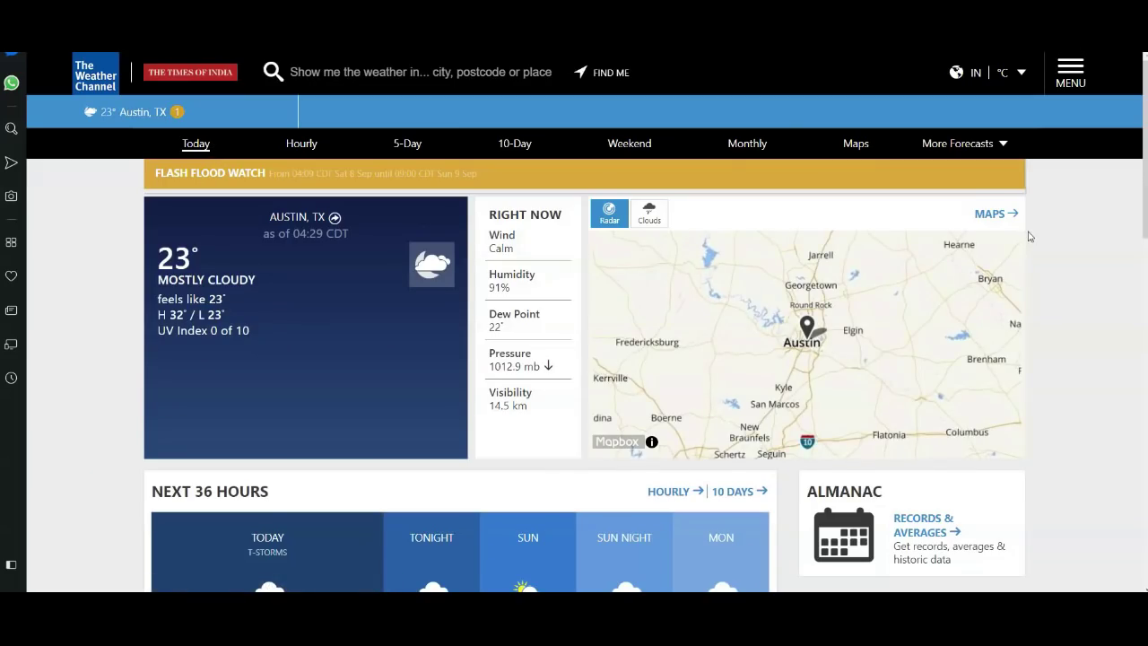
key(ctrl+shift+alt+s)
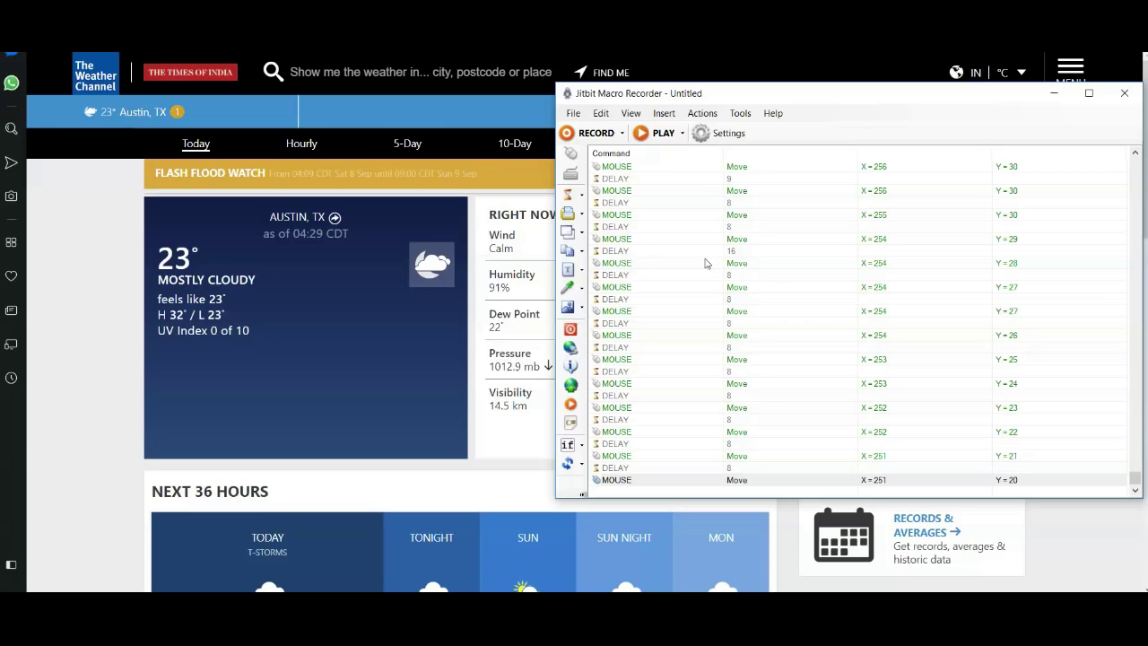
Discard the unsaved recording by starting a fresh macro
click(573, 114)
click(591, 127)
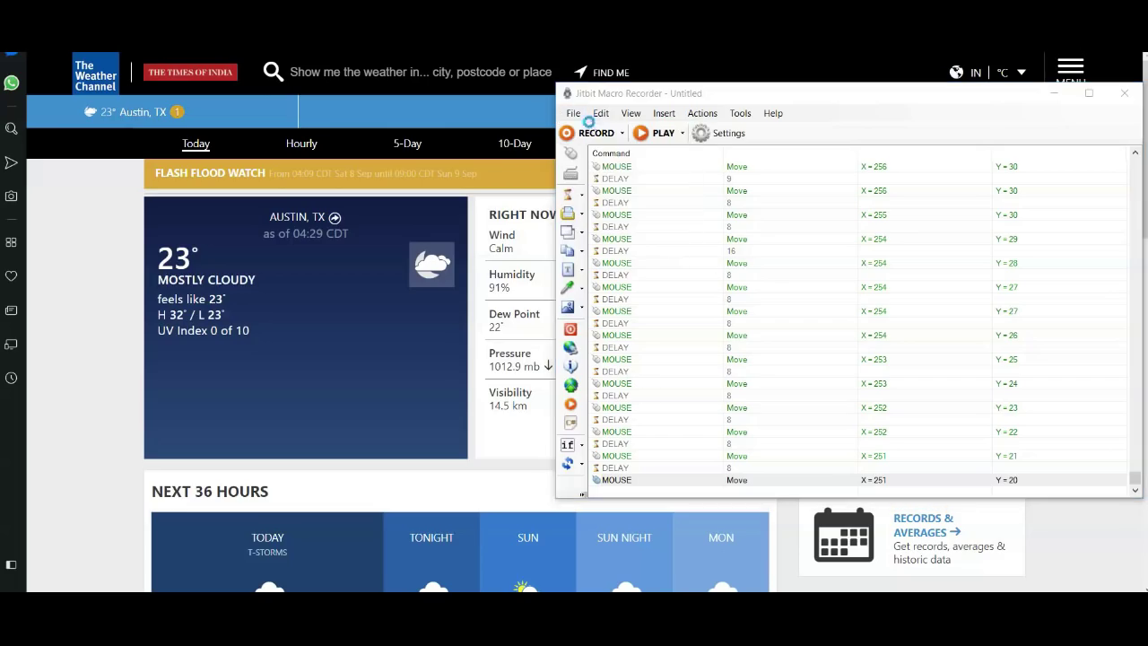
click(582, 345)
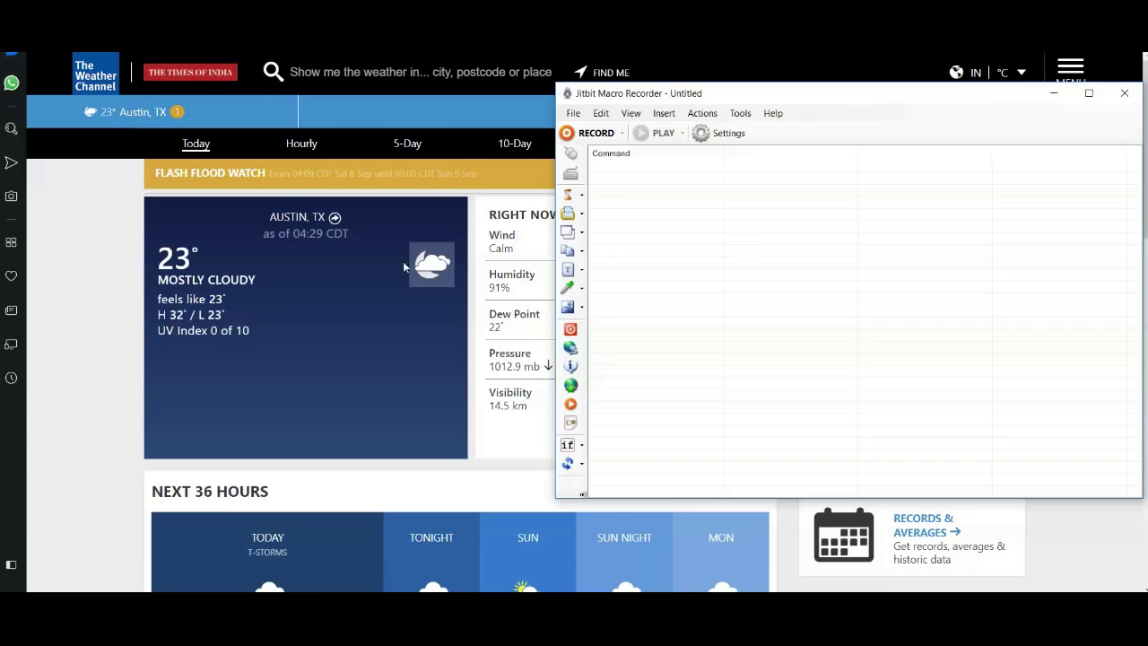
From the Austin monthly forecast, record going to the Allergy Tracker's breathing forecast
click(99, 263)
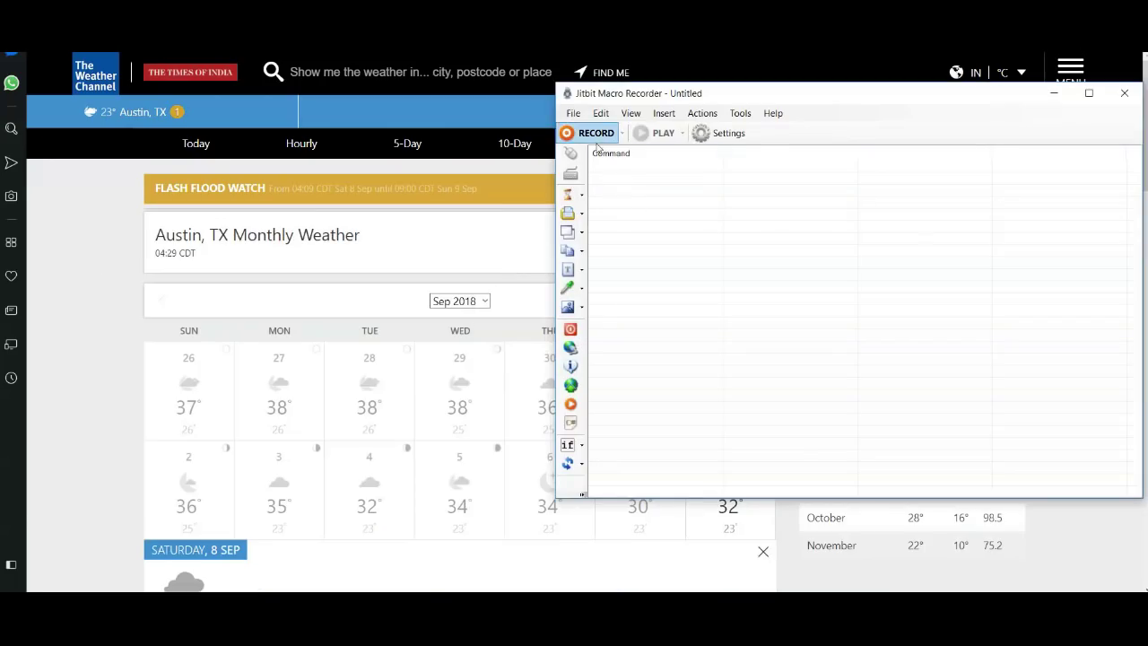
click(593, 133)
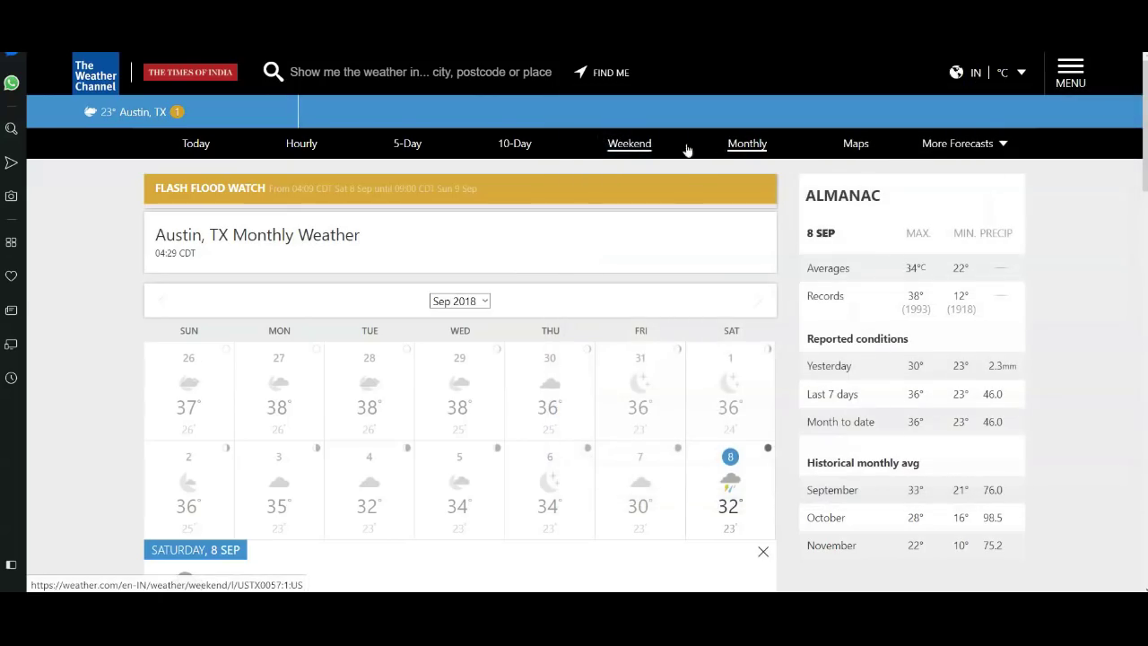
click(949, 145)
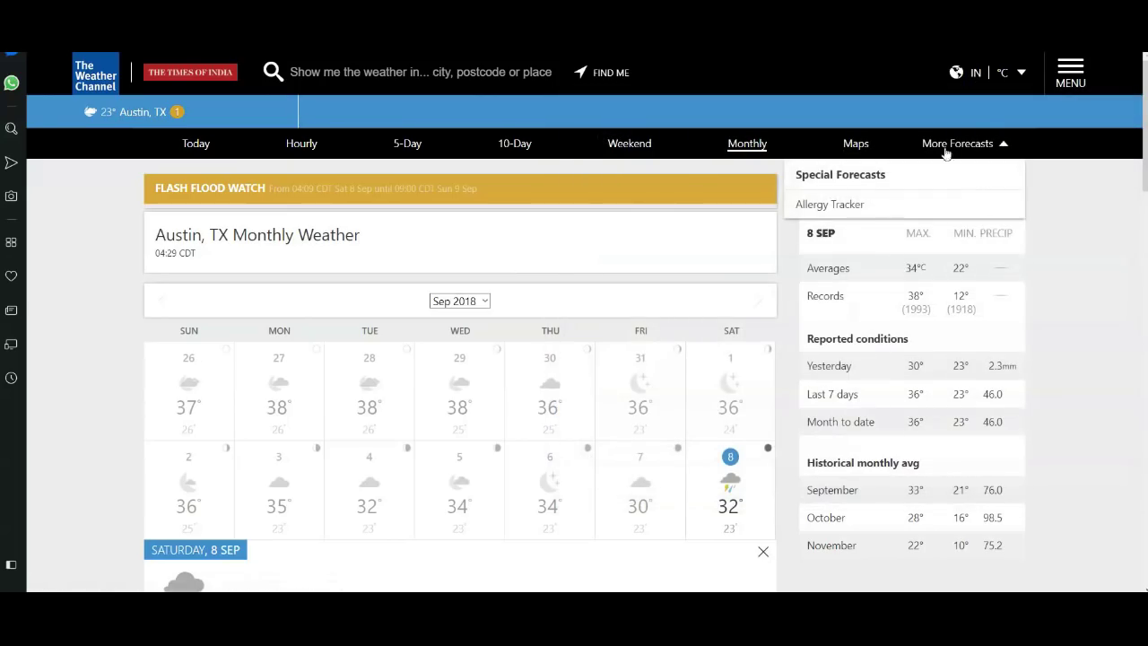
click(843, 206)
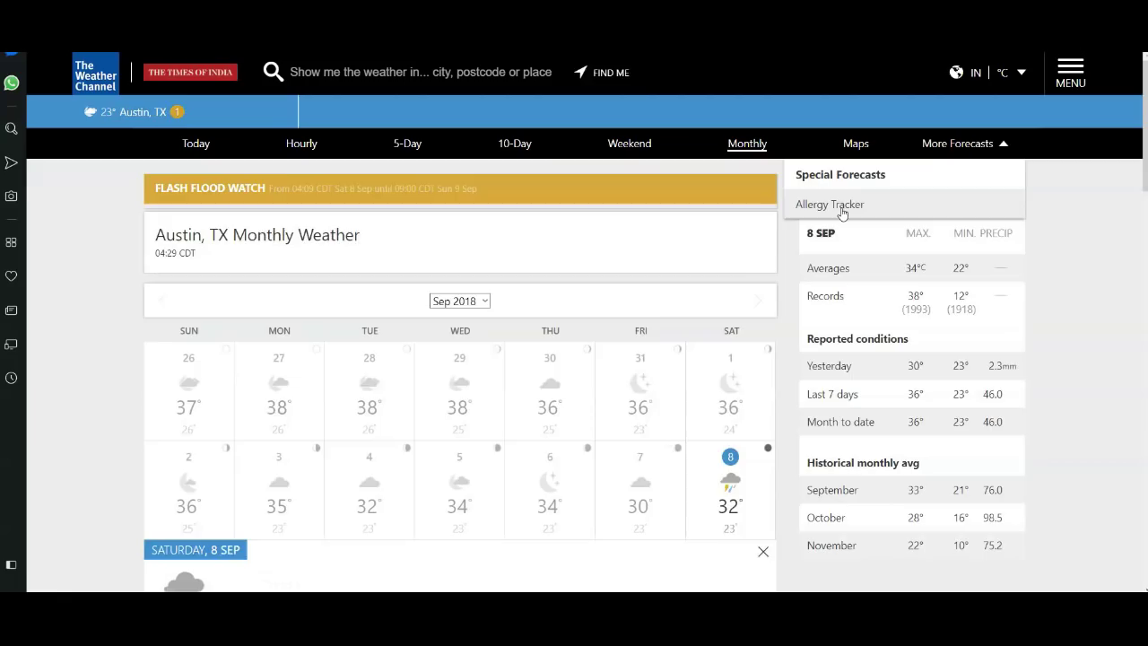
scroll(697, 330, down, 4)
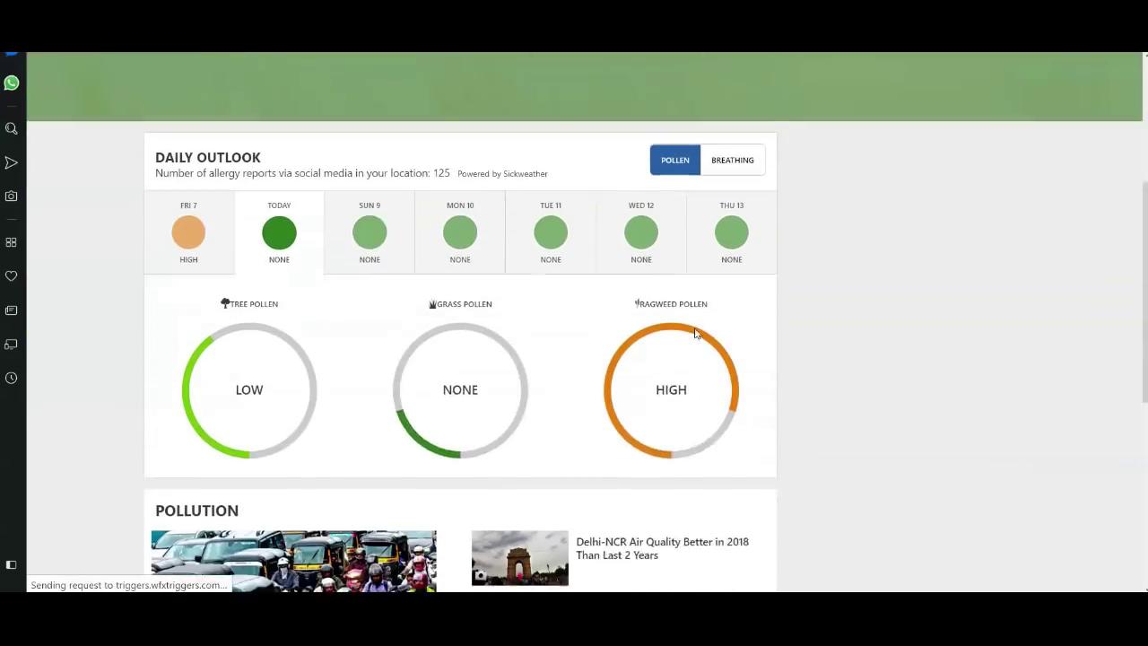
scroll(717, 269, up, 1)
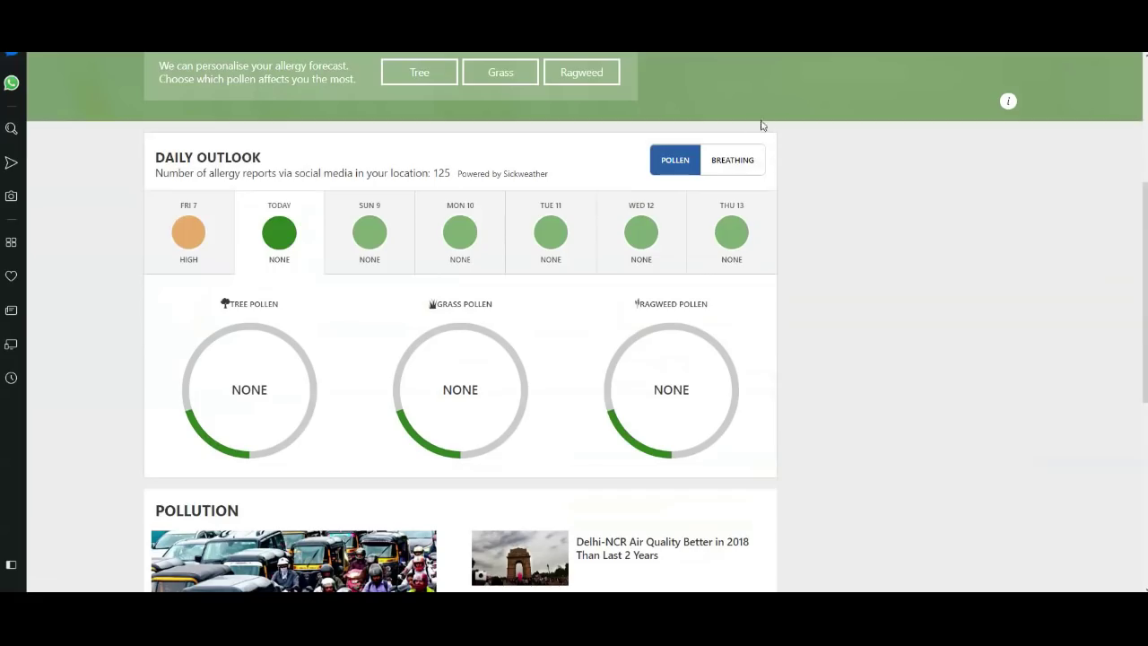
click(732, 168)
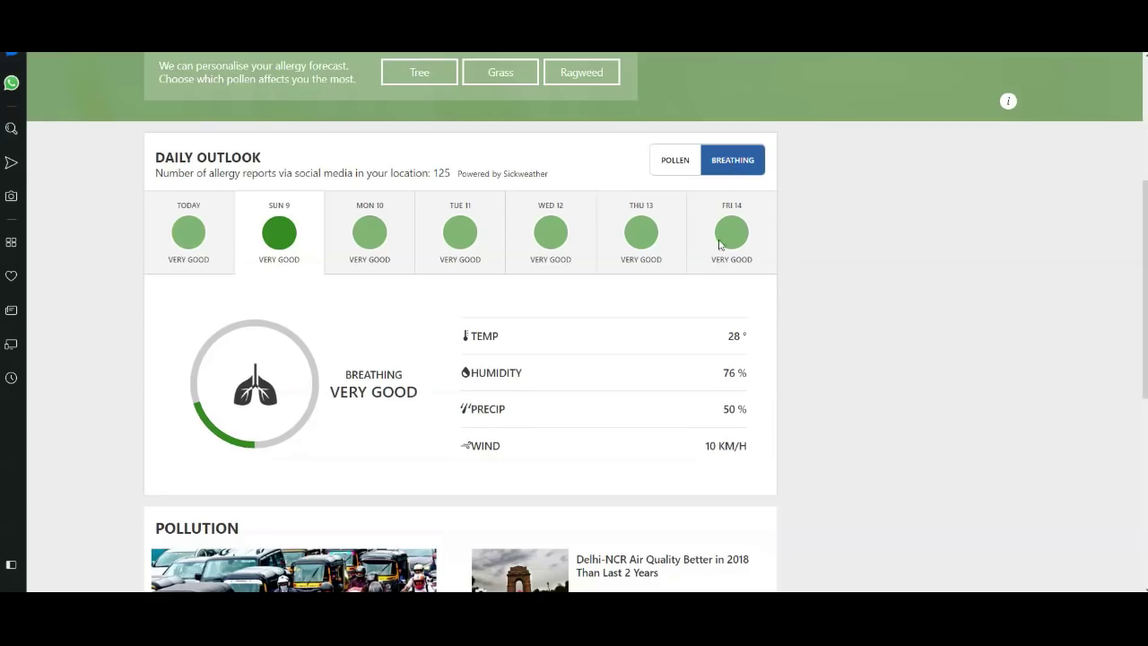
scroll(715, 302, down, 1)
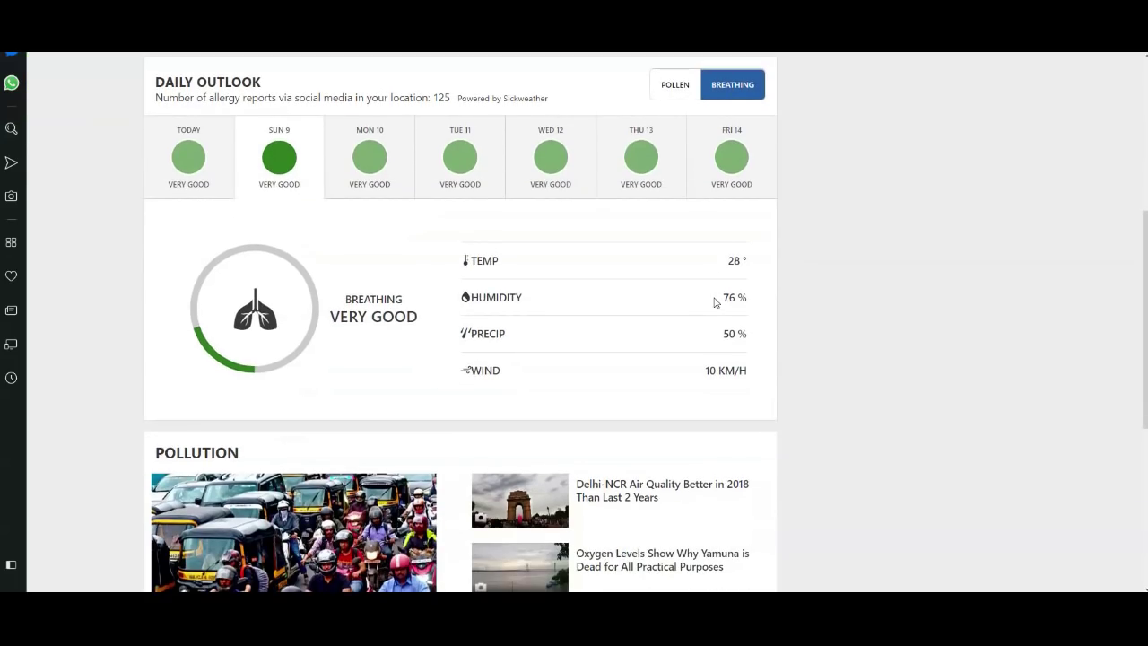
Save a full-screen snapshot PNG to the Desktop under the default name and close the editor
click(10, 197)
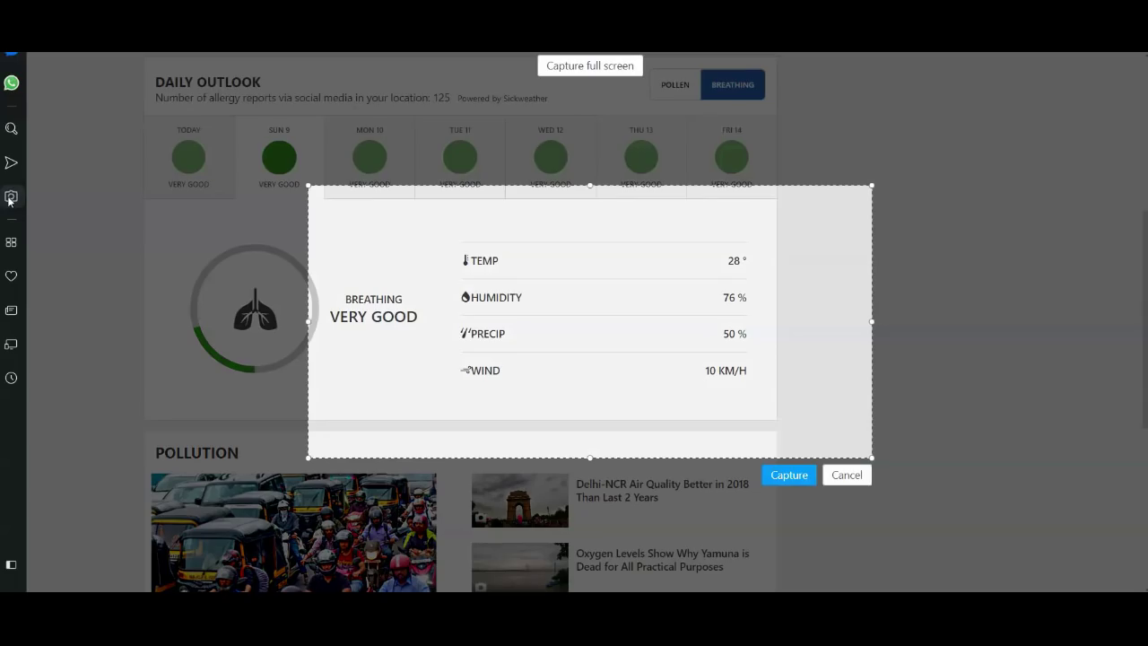
click(585, 67)
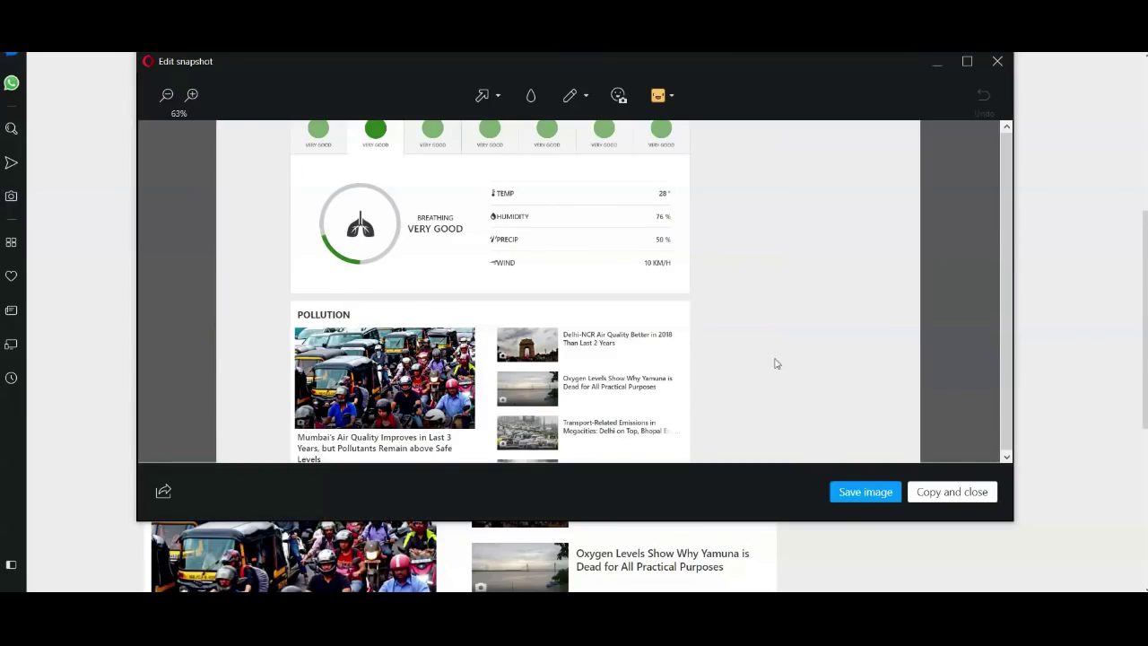
click(865, 491)
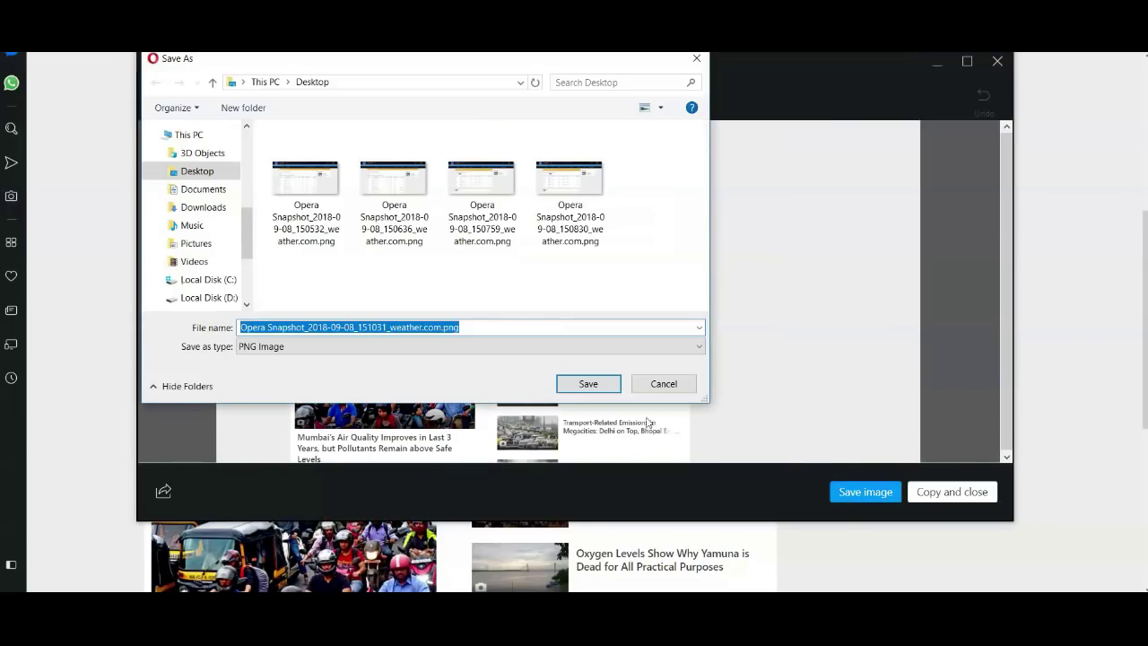
click(588, 385)
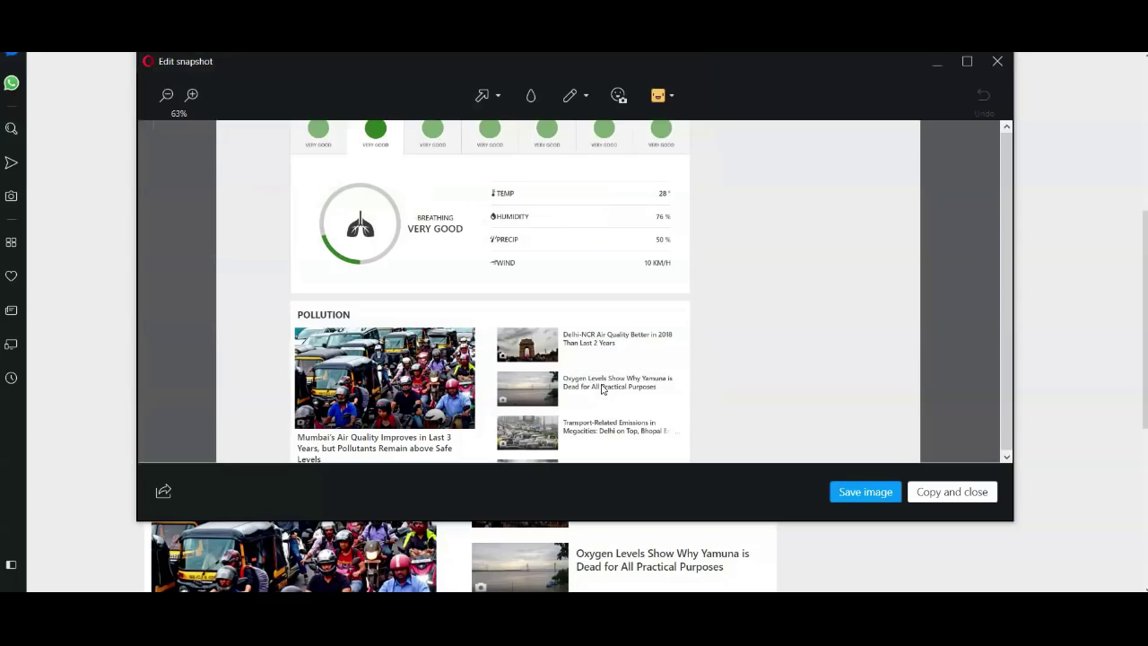
click(997, 63)
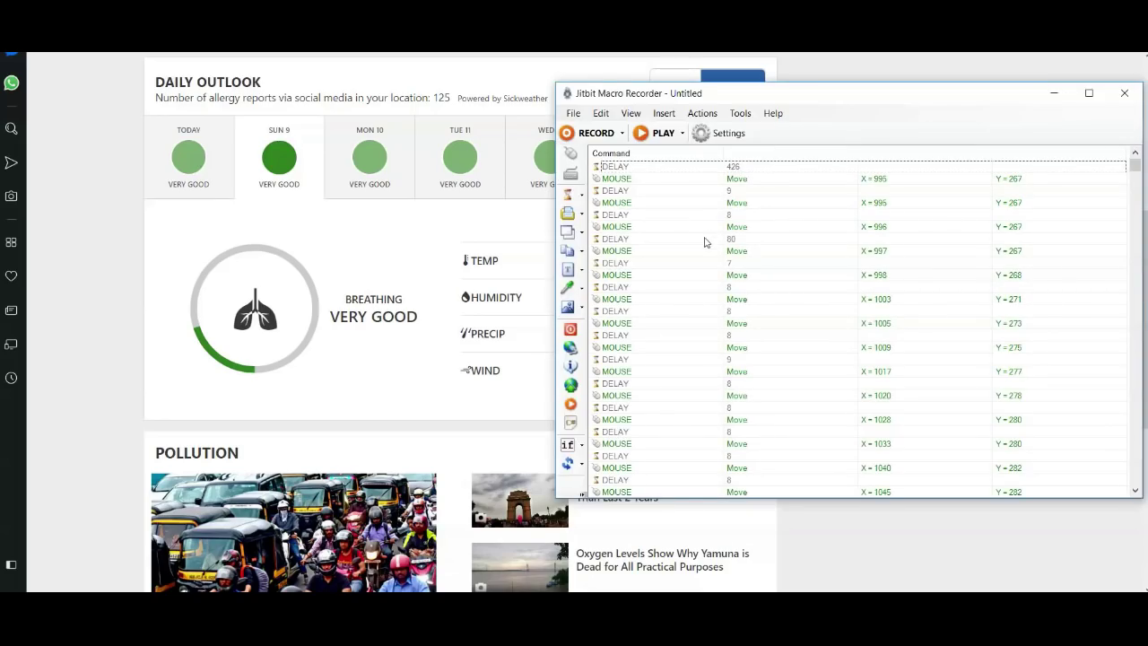
Scroll the command list, then open the weekend weather forecast page in Opera
mouse_move(1138, 172)
mouse_down()
mouse_move(1135, 429)
mouse_move(1122, 168)
mouse_up()
click(133, 175)
scroll(118, 187, up, 4)
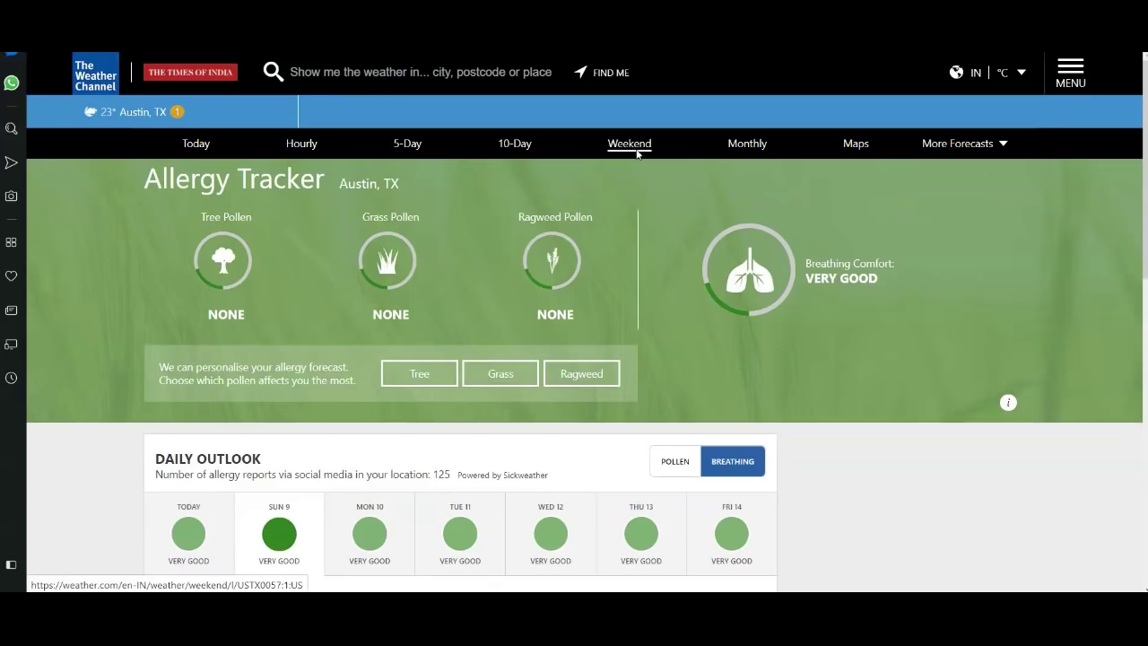
click(636, 154)
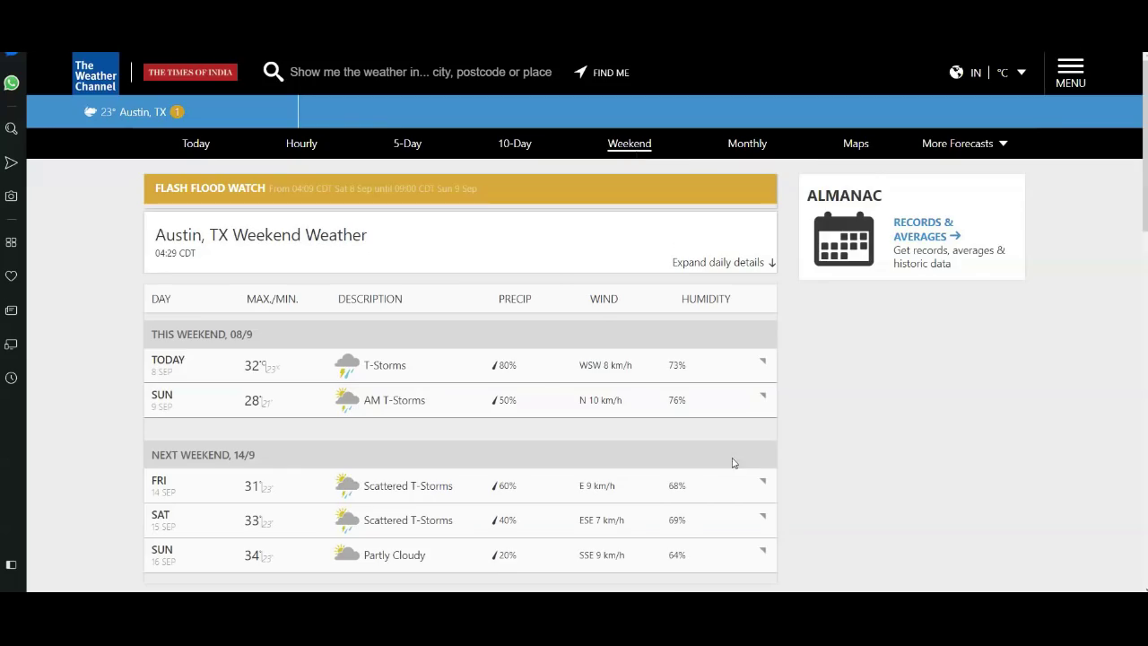
Bring back the recorder with Ctrl+Shift+R and replay the macro to the Allergy Tracker breathing view
key(ctrl+shift+r)
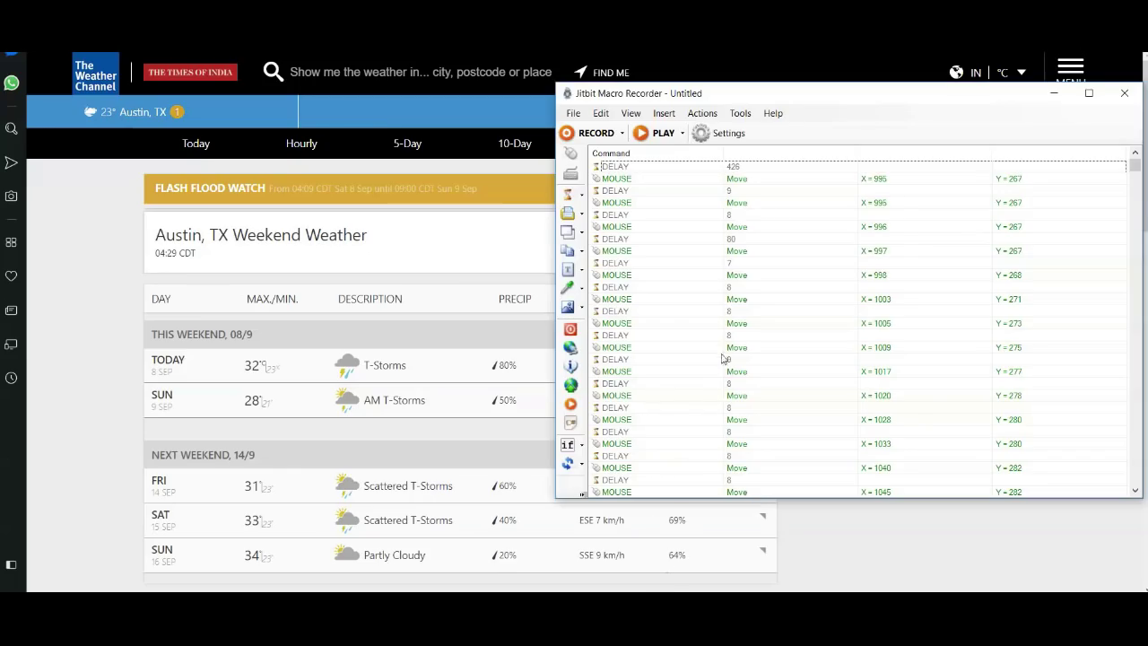
click(664, 134)
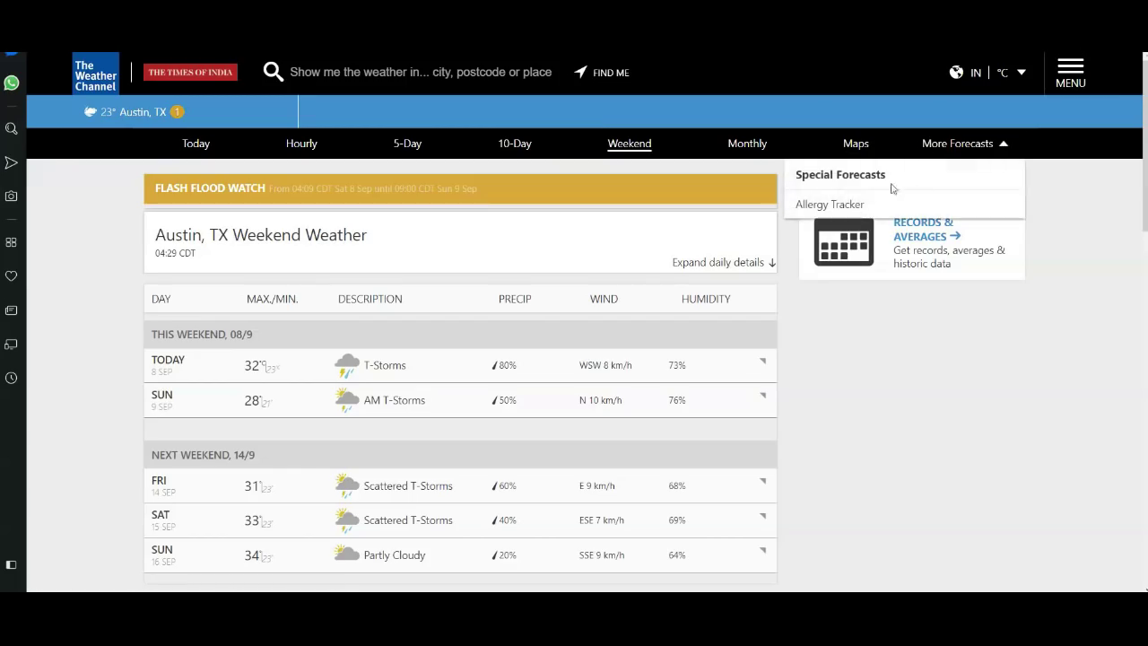
click(833, 204)
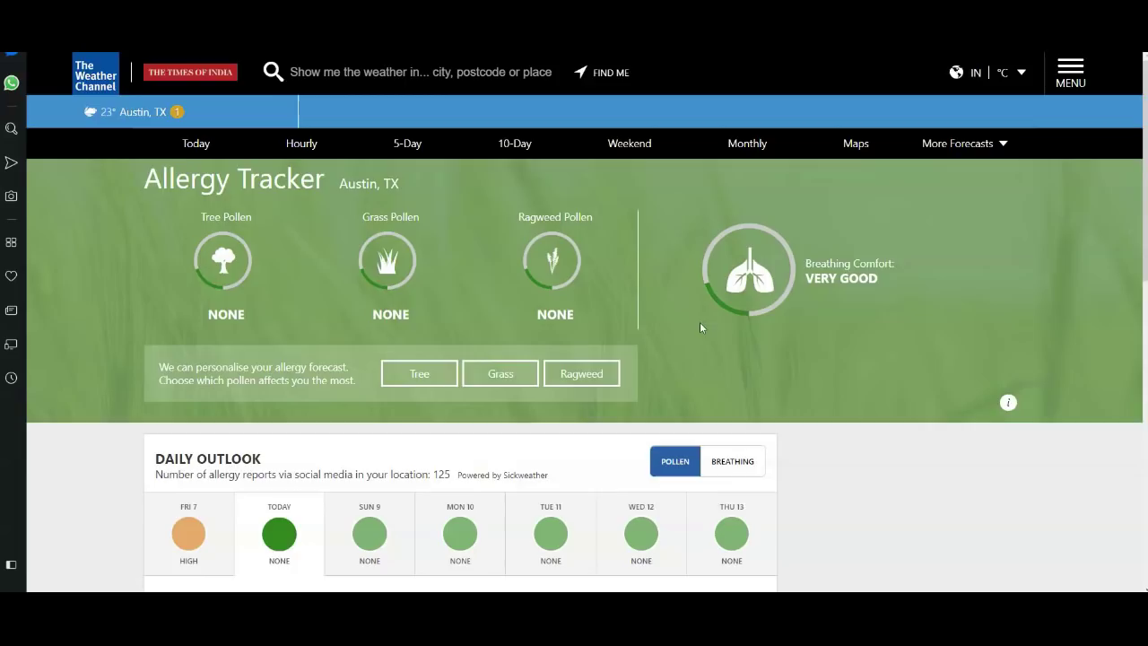
scroll(697, 324, down, 4)
scroll(696, 332, up, 1)
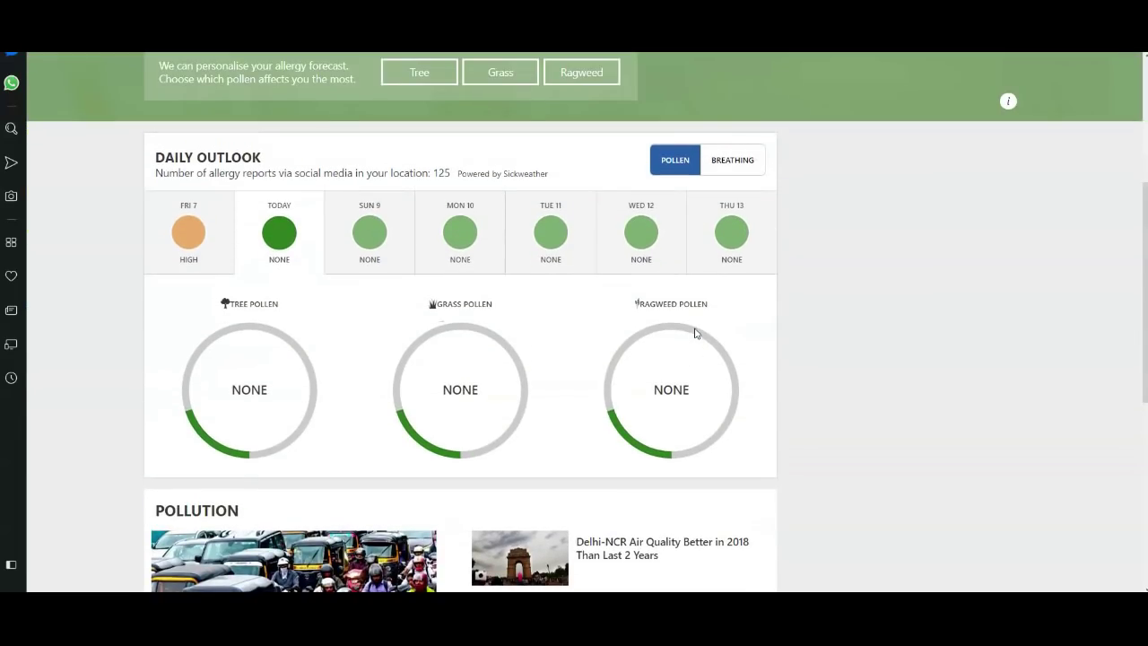
click(733, 163)
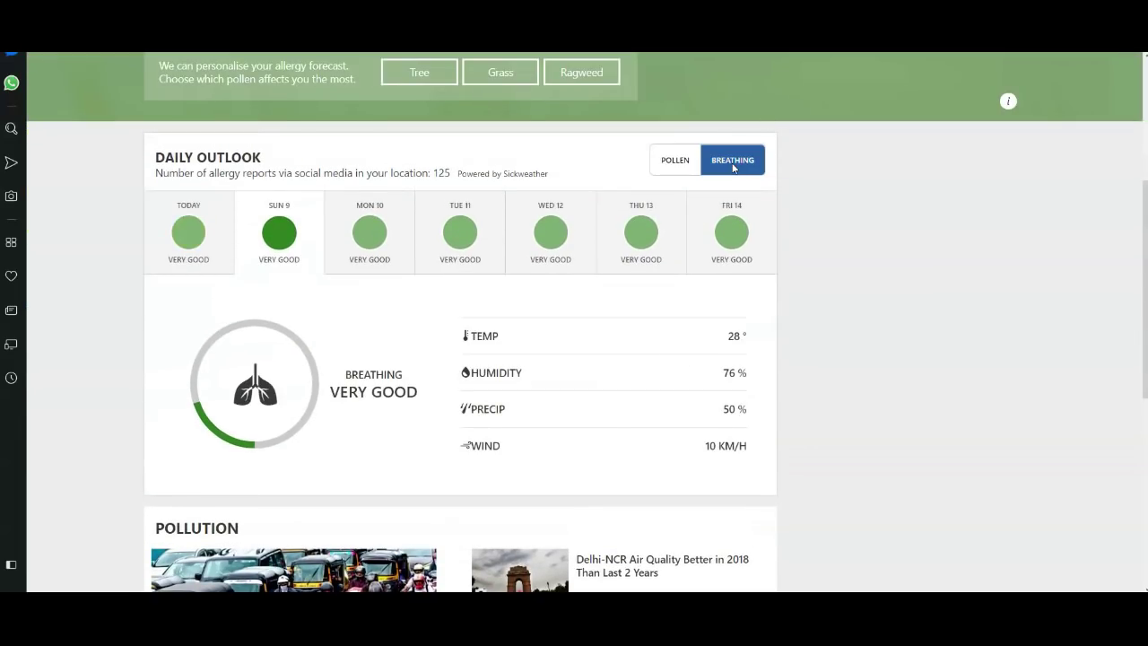
scroll(715, 302, down, 1)
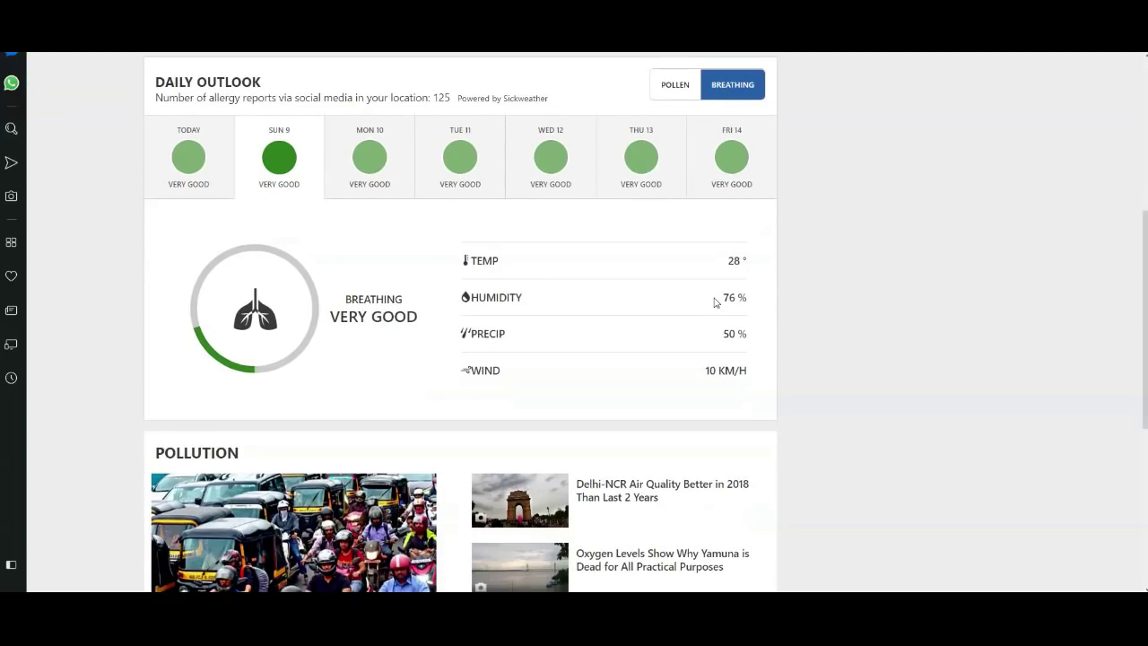
Save another full-screen breathing snapshot PNG to the Desktop and close the editor
click(10, 198)
click(585, 64)
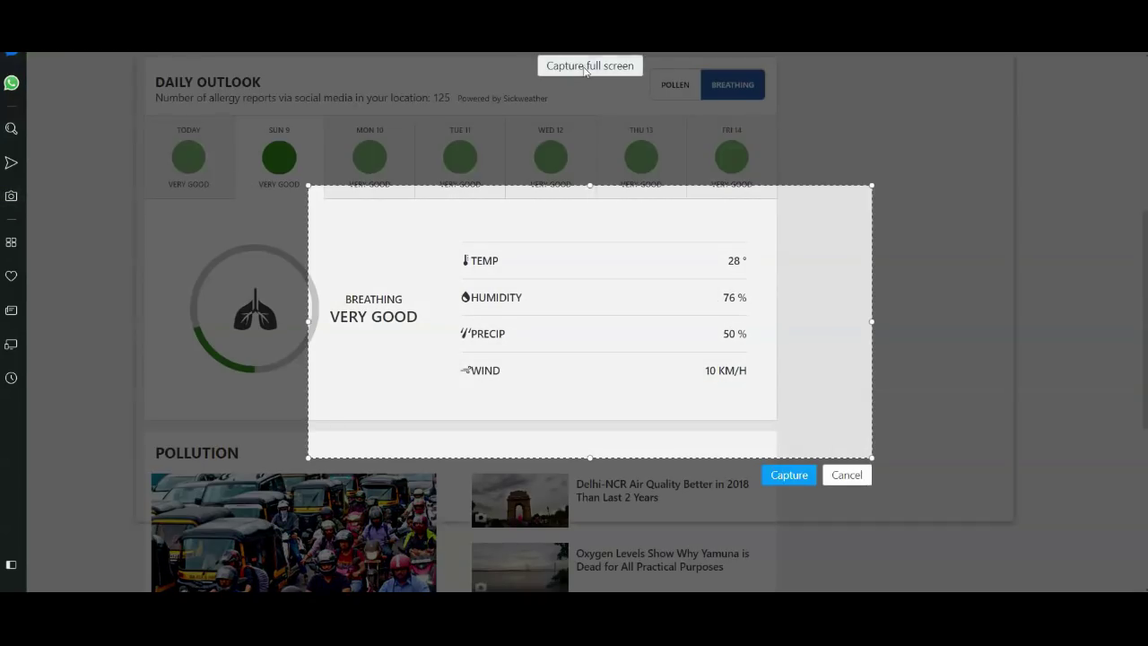
click(843, 486)
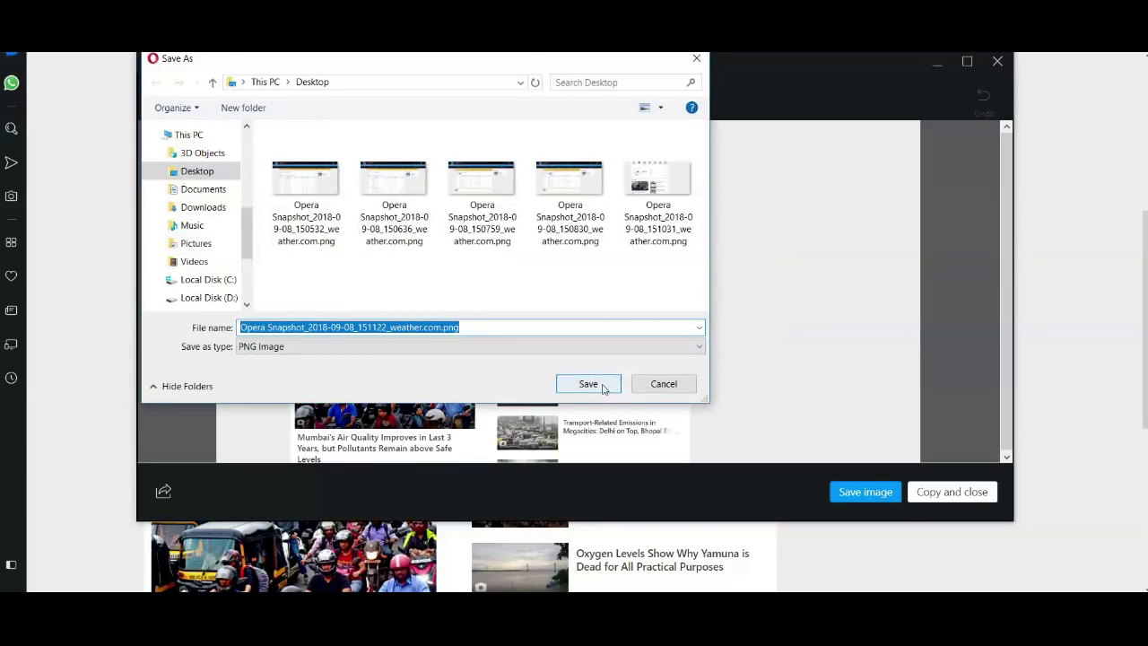
click(590, 384)
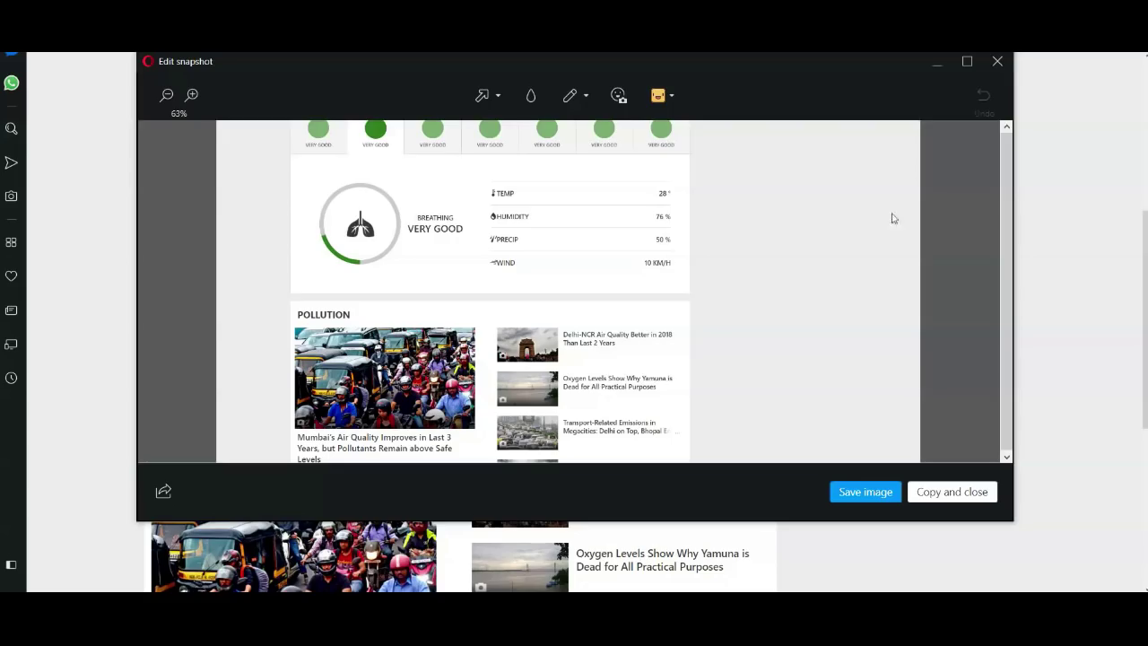
click(999, 67)
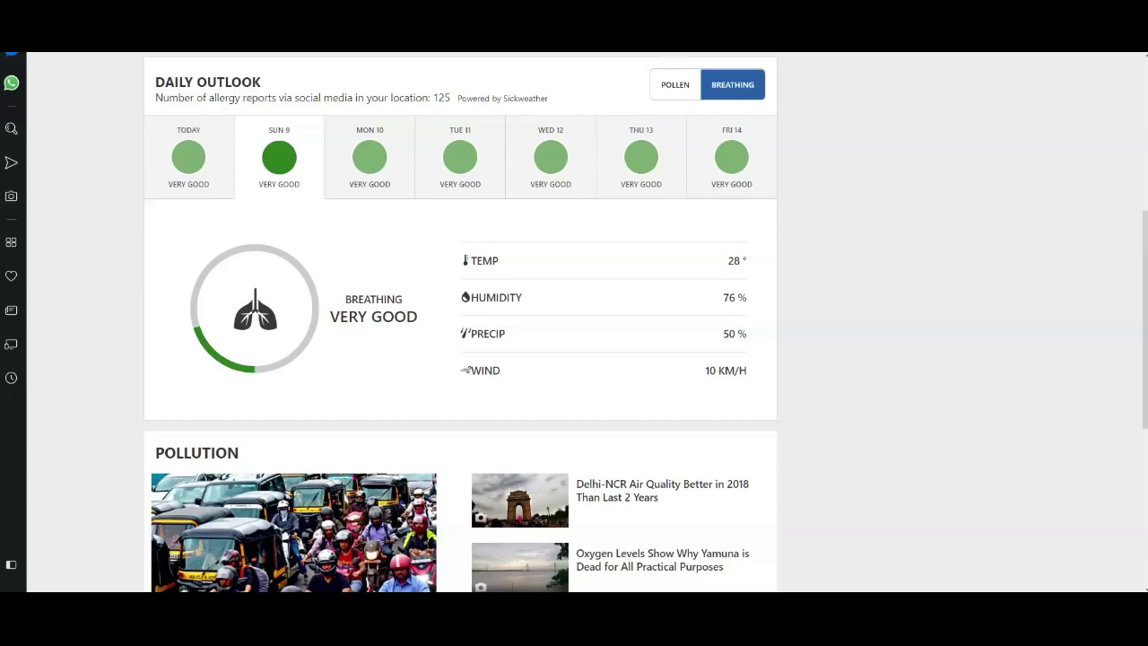
Save the recorded macro under the new name 'allergy tracker macro' in the Music folder
click(573, 113)
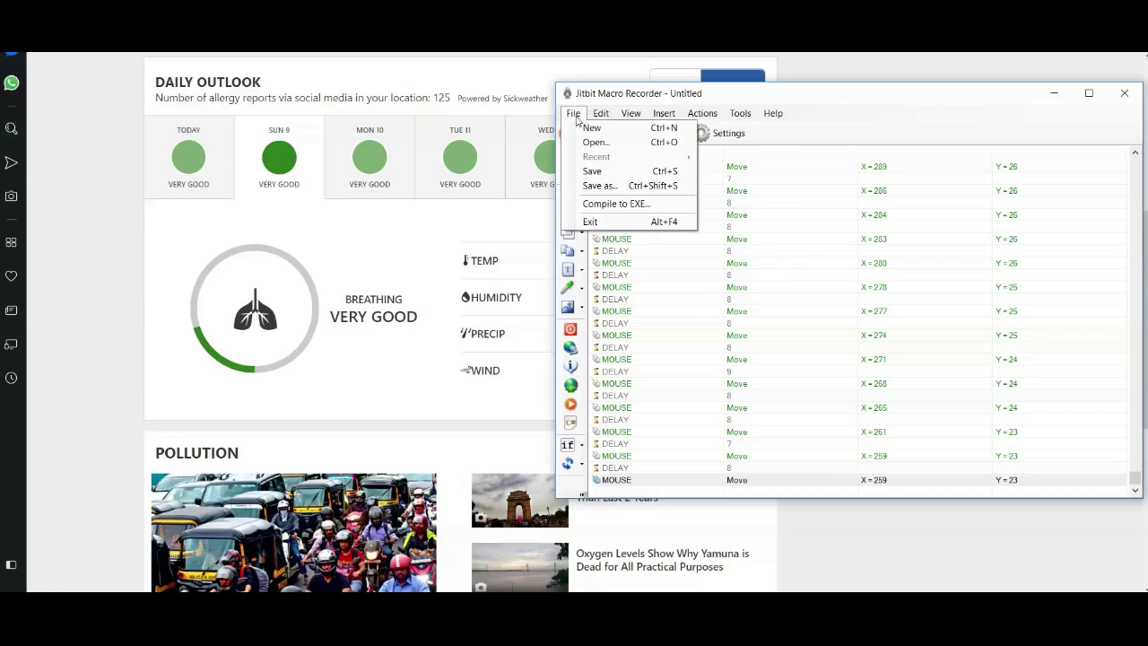
click(609, 187)
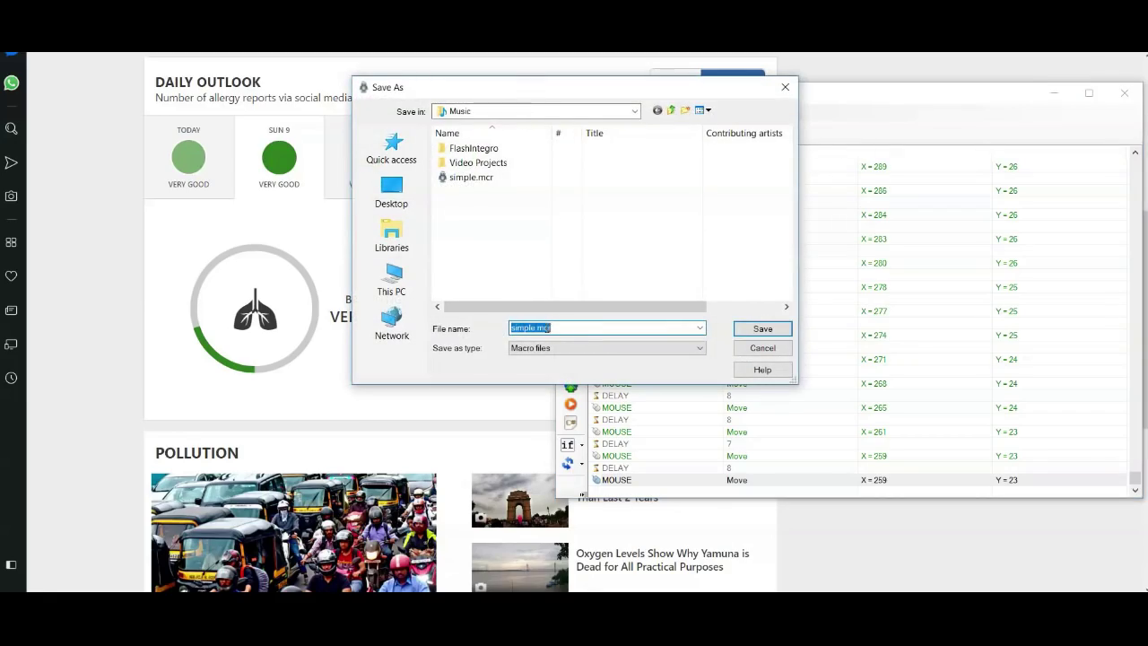
click(566, 328)
drag(556, 328, 489, 330)
text(allery tracker)
click(529, 328)
text(g)
text( ma)
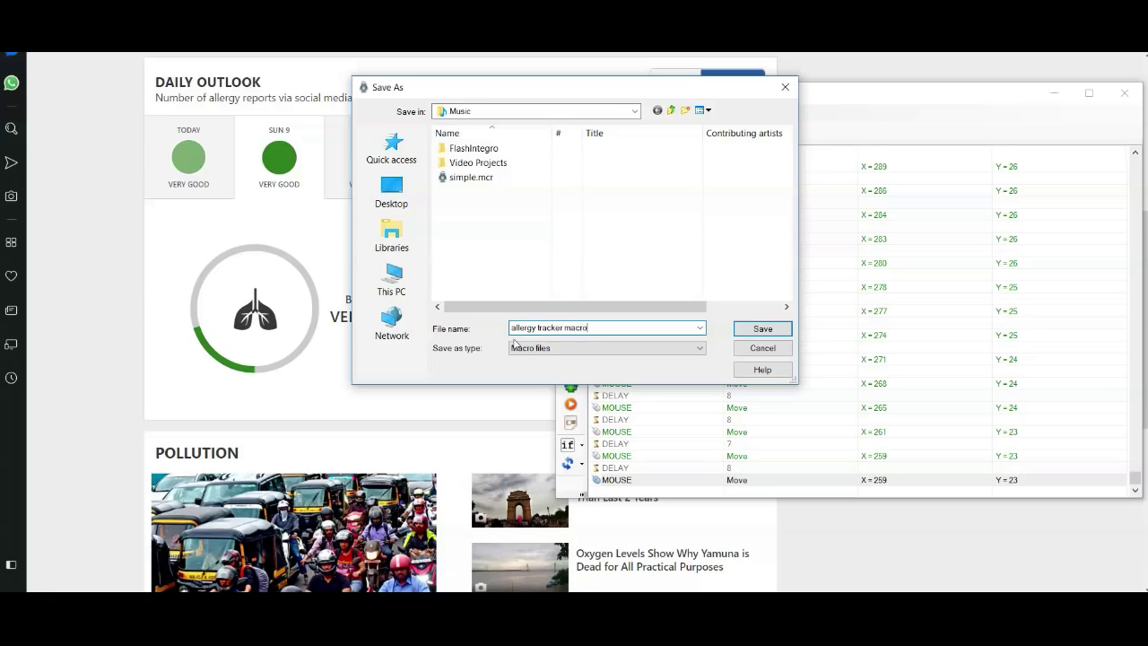
text(cro)
click(761, 329)
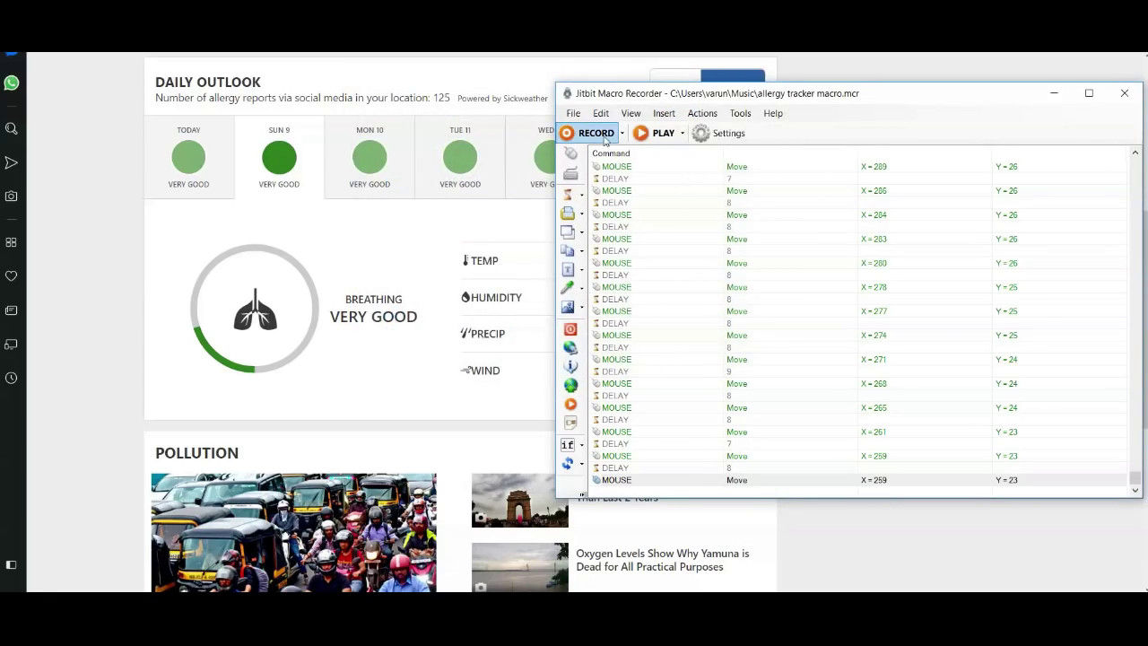
Reopen allergy tracker macro.mcr and scroll through its mouse-move and delay commands
click(573, 113)
click(589, 134)
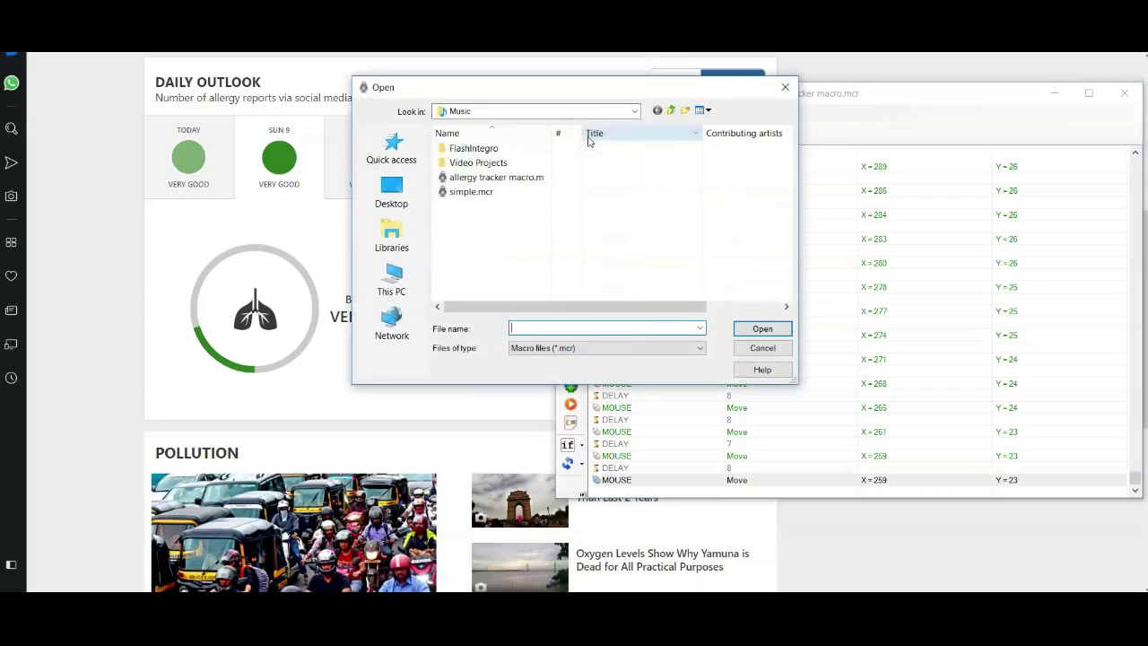
double_click(499, 178)
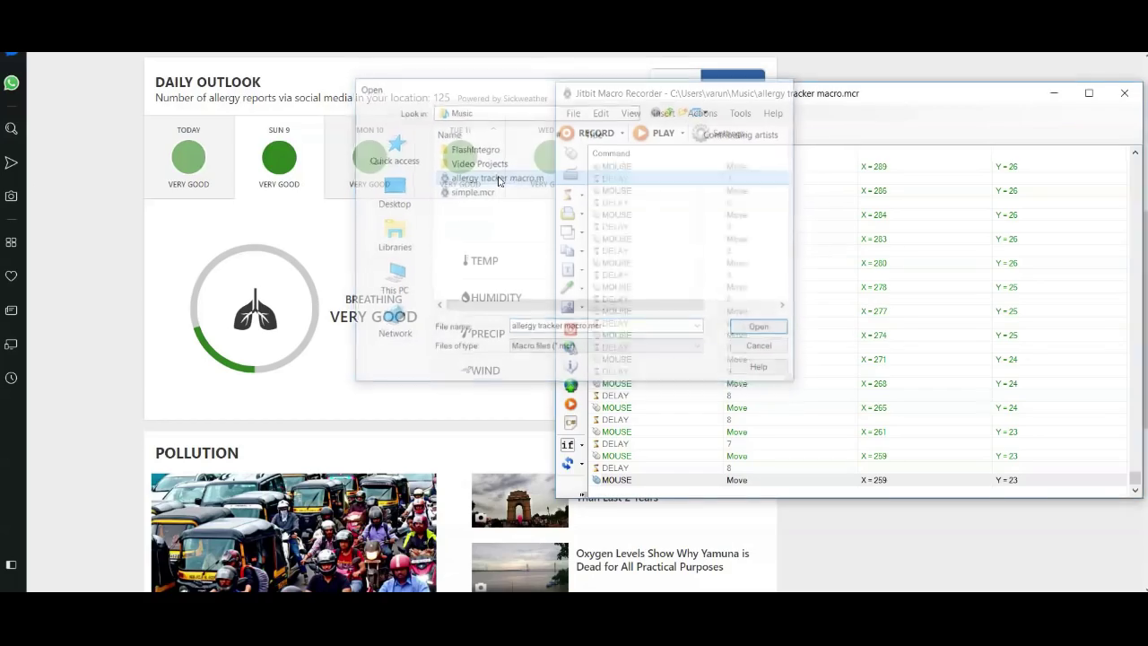
mouse_move(1135, 168)
mouse_down()
mouse_move(1136, 453)
mouse_move(1126, 177)
mouse_up()
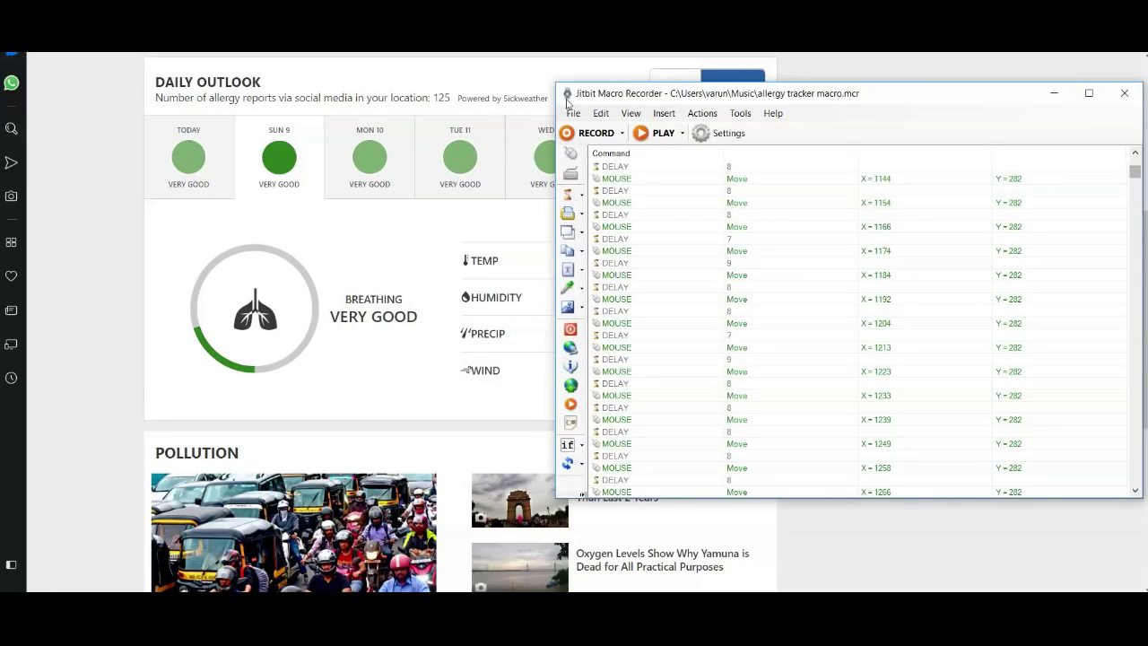
click(573, 113)
click(590, 123)
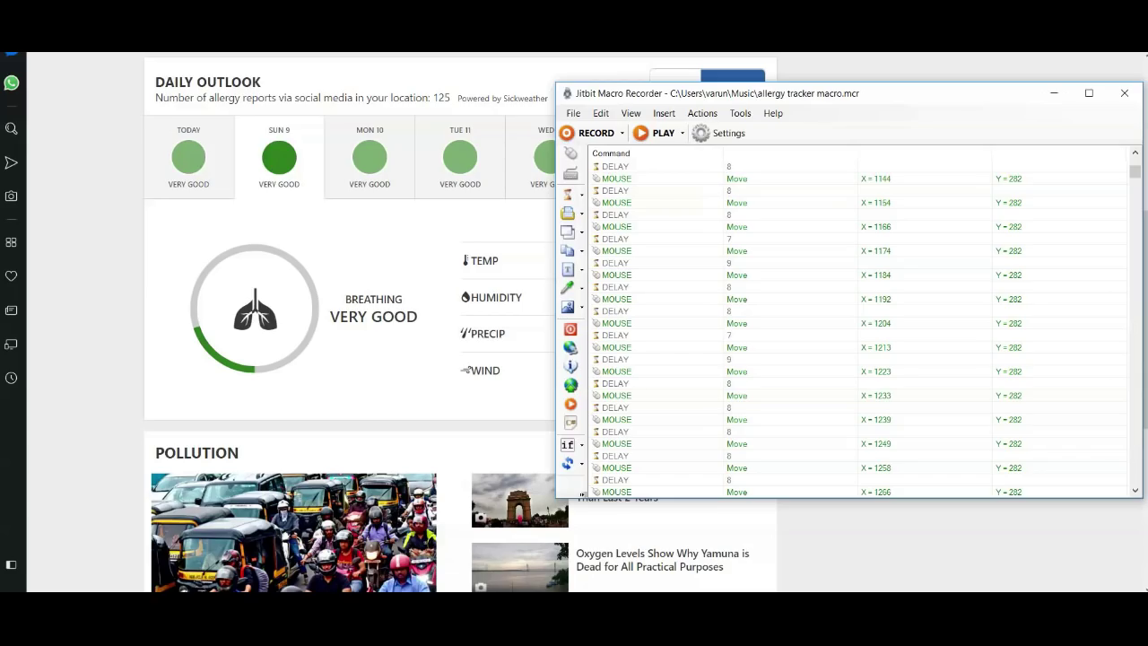